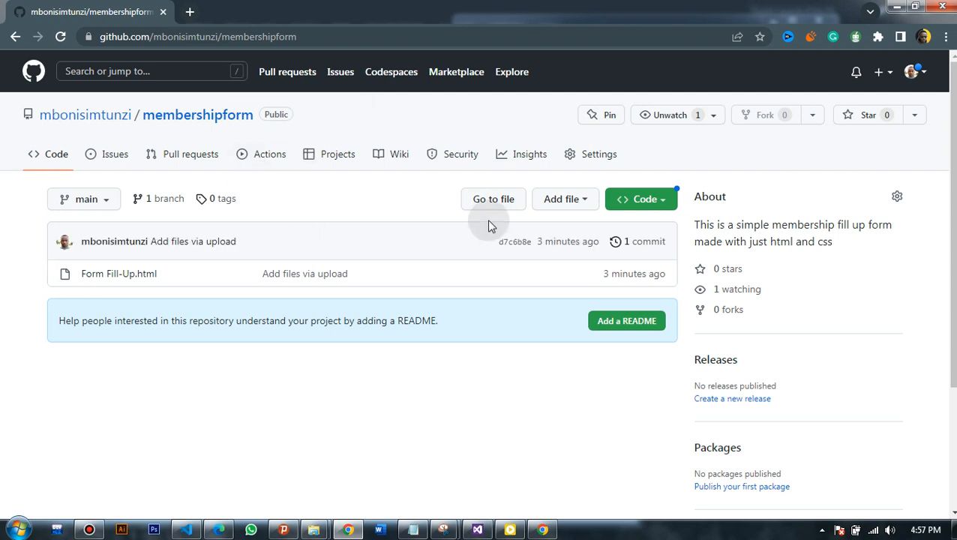
- Open the membershipform repository's Settings after briefly previewing the local membership form page
left_click(613, 158)
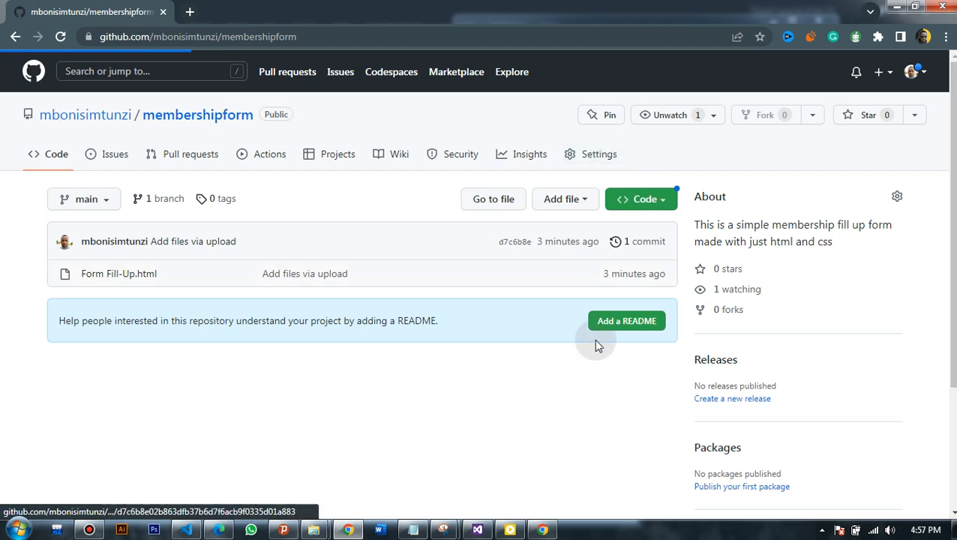
left_click(542, 531)
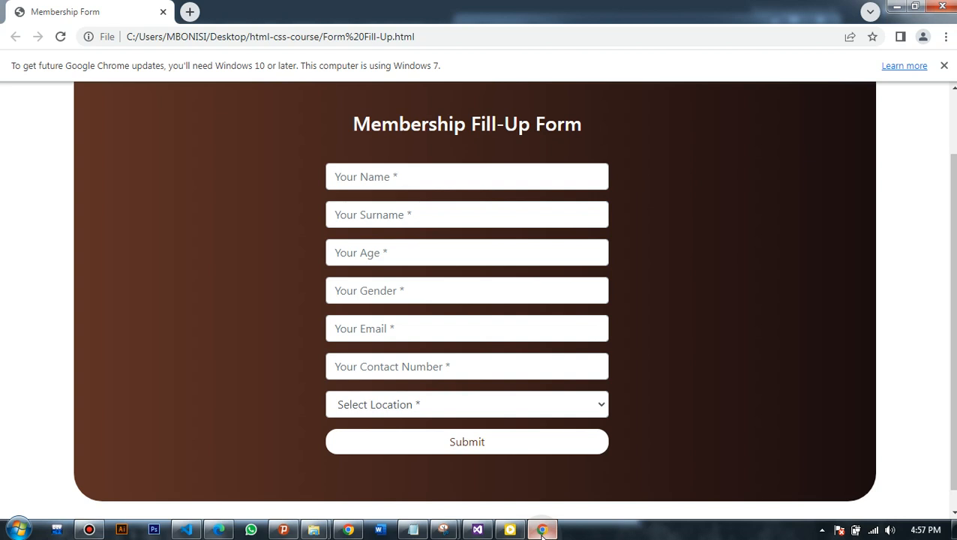
left_click(542, 530)
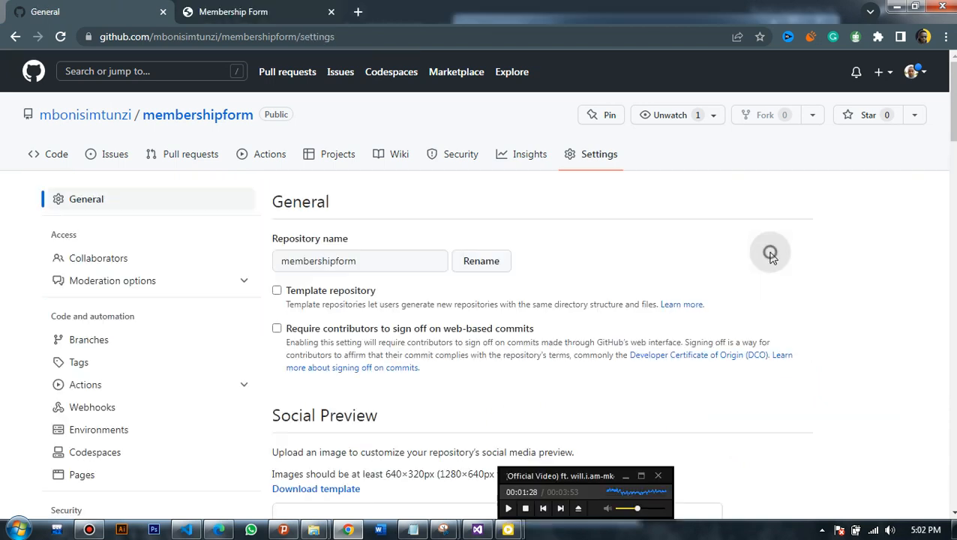
- Open the GitHub Pages section of the repository settings
left_click(626, 477)
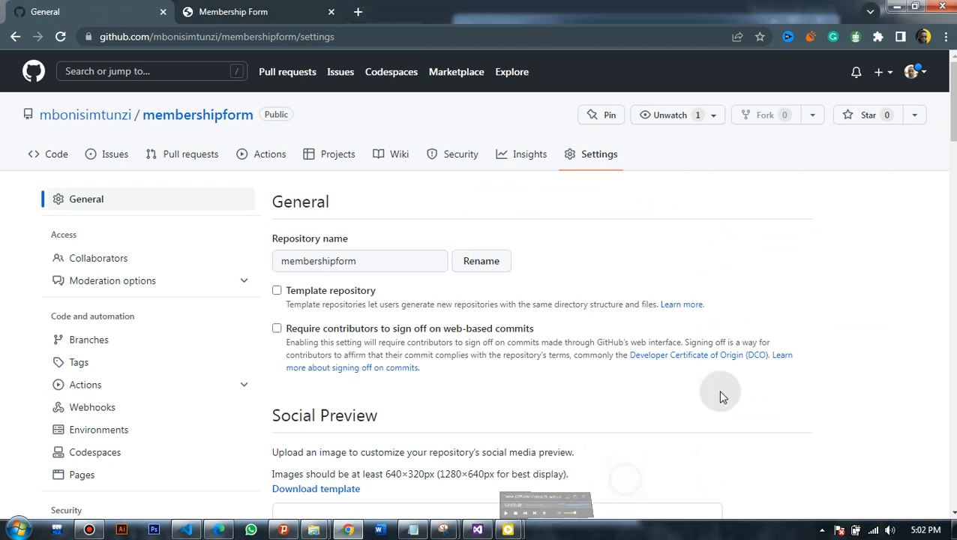
scroll(626, 475, "down", 5)
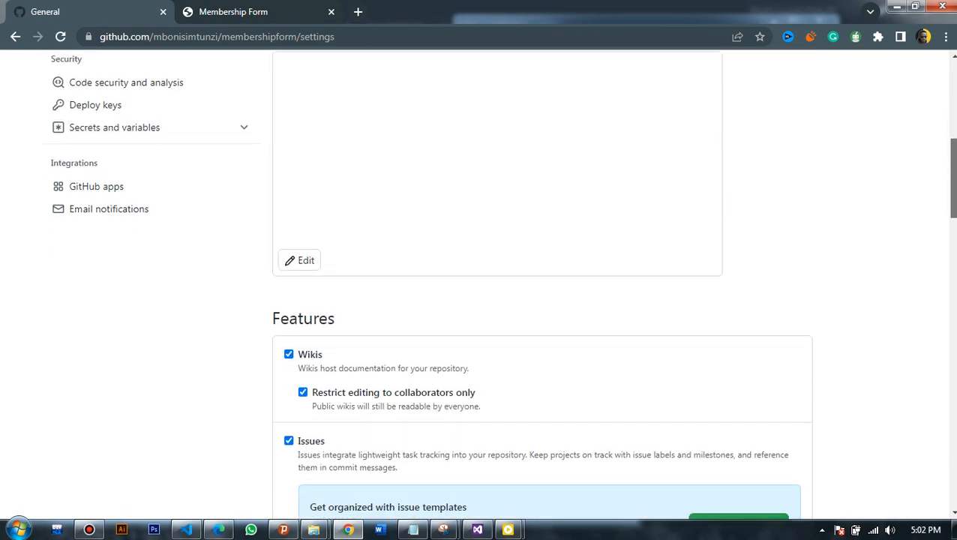
scroll(954, 133, "up", 4)
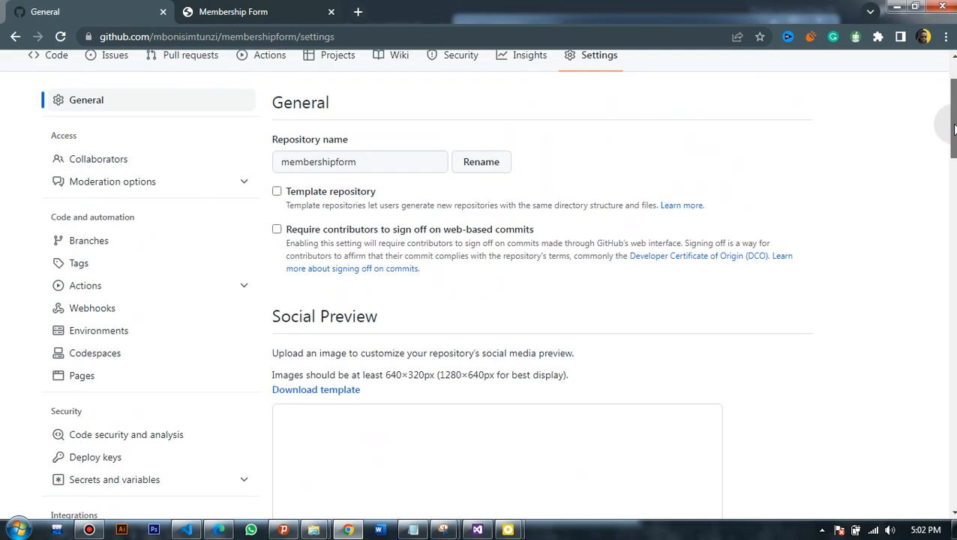
scroll(955, 133, "down", 3)
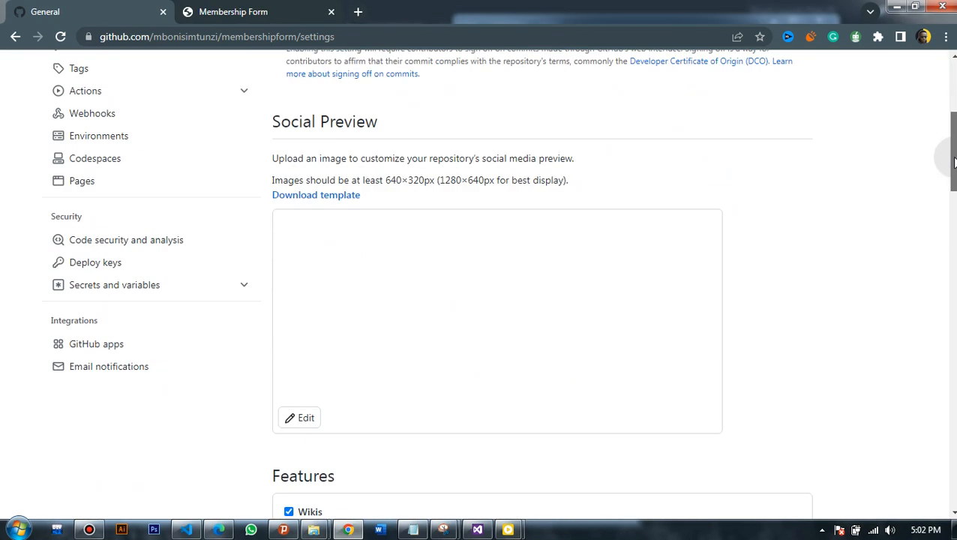
left_click(166, 184)
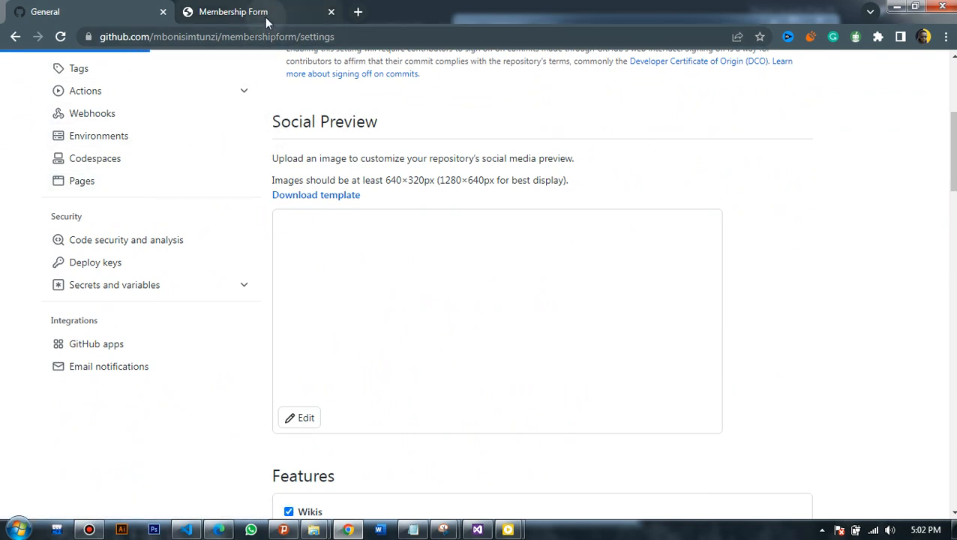
- Select the local form file's full path in the form tab, then return to the Pages settings
left_click(229, 9)
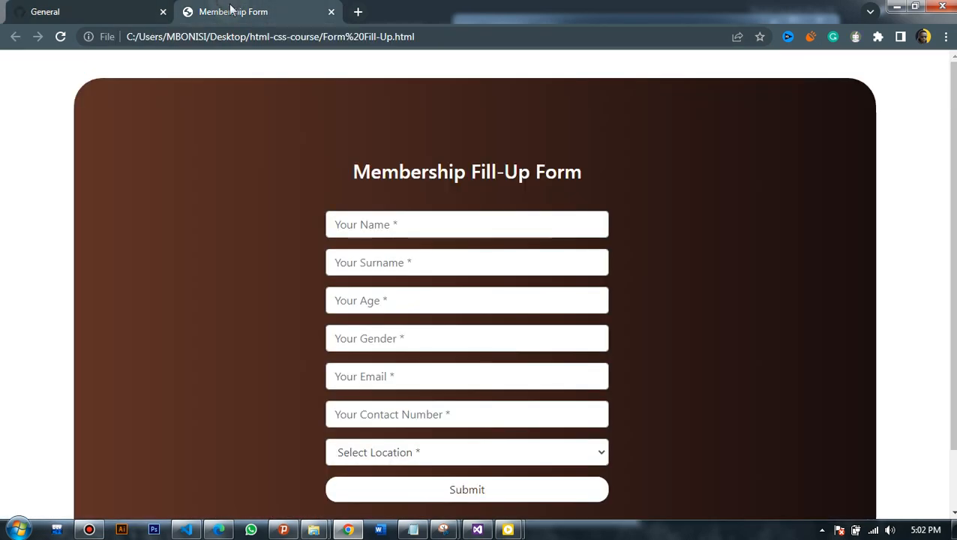
left_click(458, 37)
left_click_drag(113, 47, 128, 42)
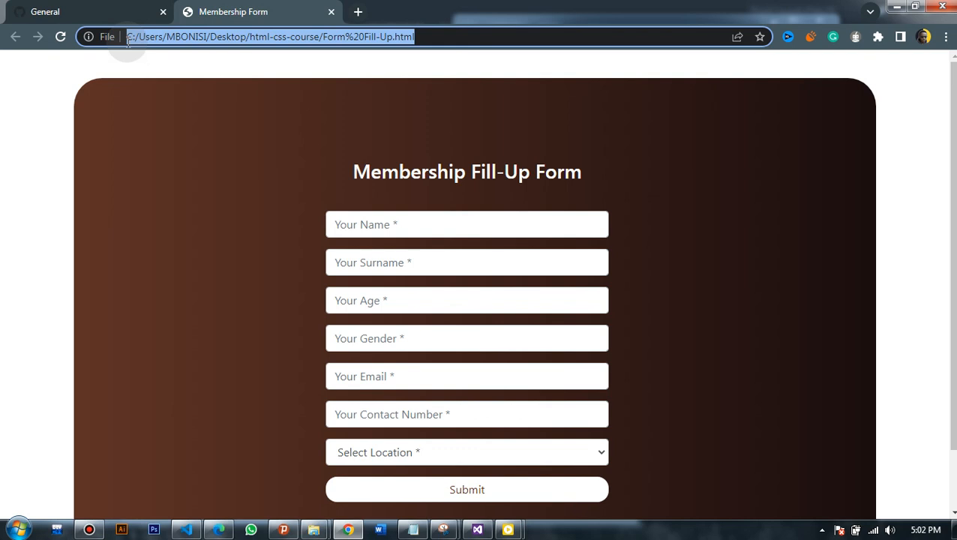
left_click(91, 6)
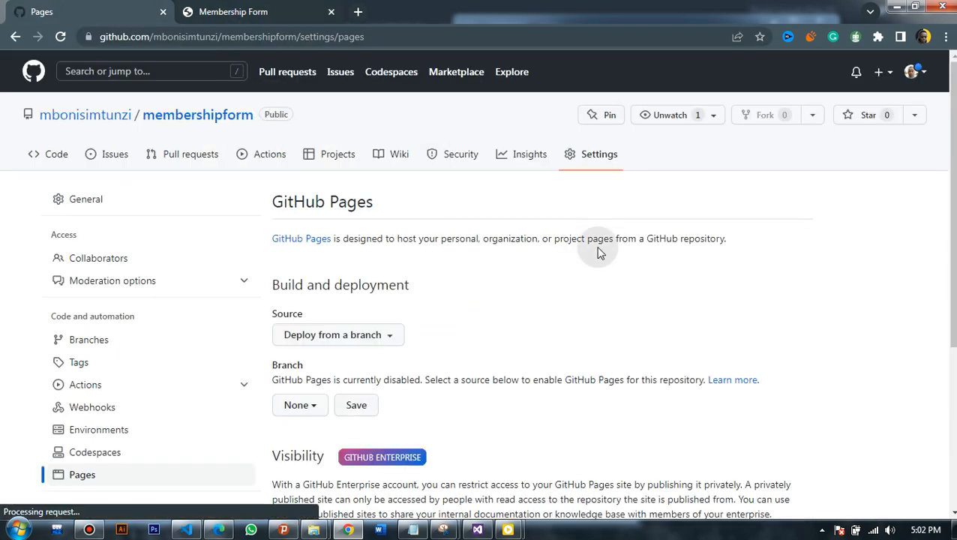
- Set the Pages source branch to main and save it
scroll(499, 209, "down", 2)
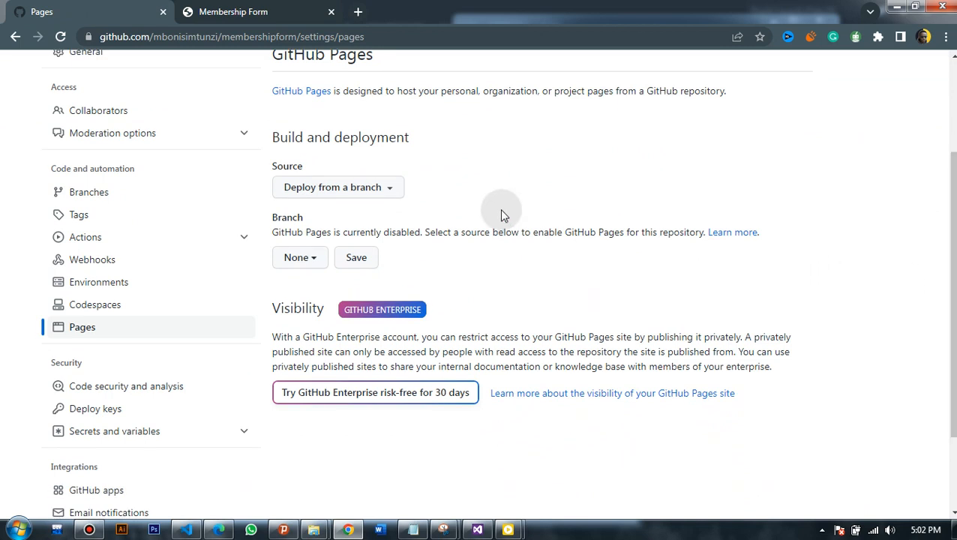
left_click(310, 258)
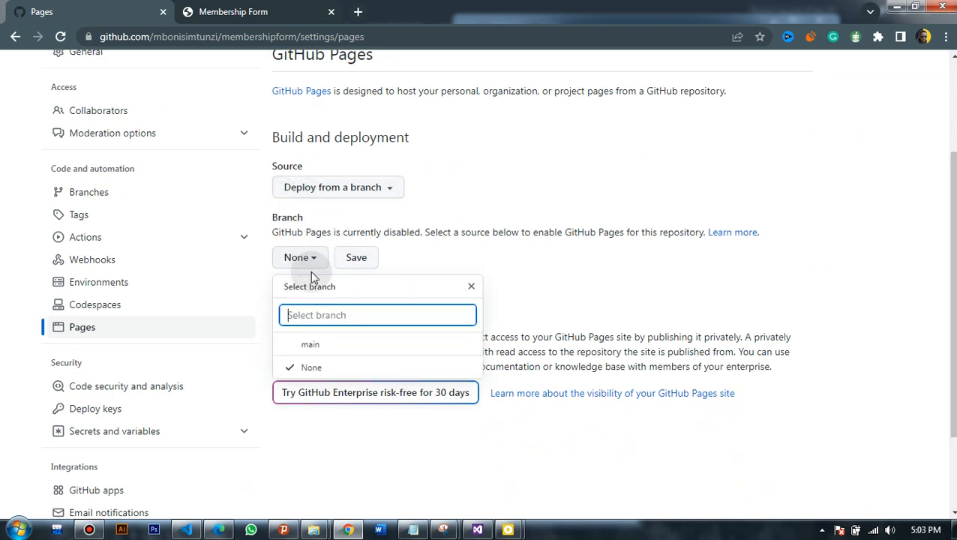
left_click(311, 344)
left_click(452, 258)
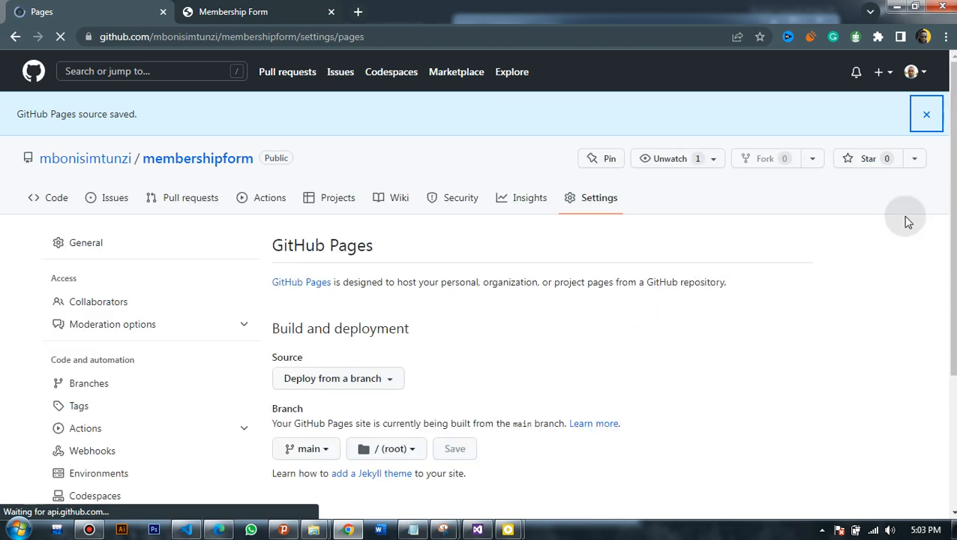
- Look over the custom domain field, then reload the Pages settings to check deployment
scroll(644, 235, "down", 3)
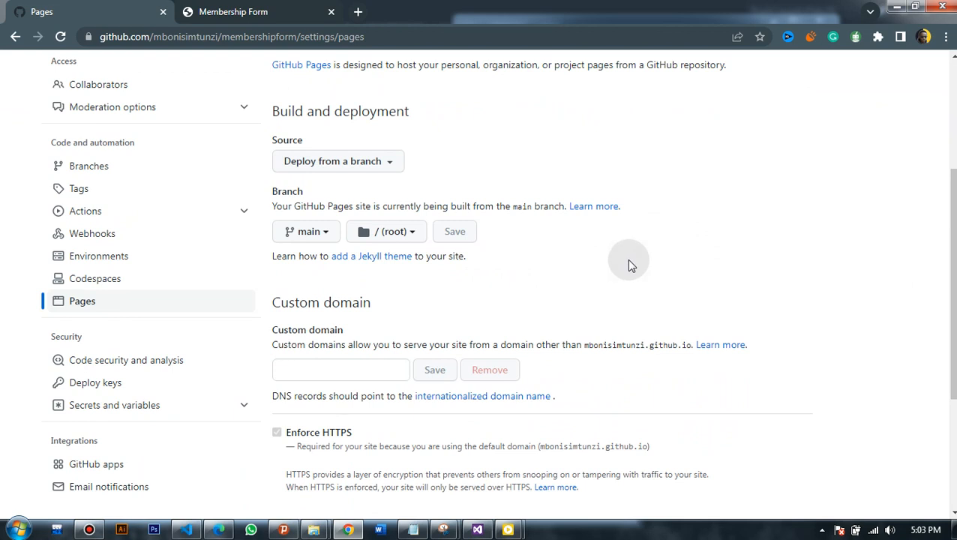
scroll(944, 240, "up", 2)
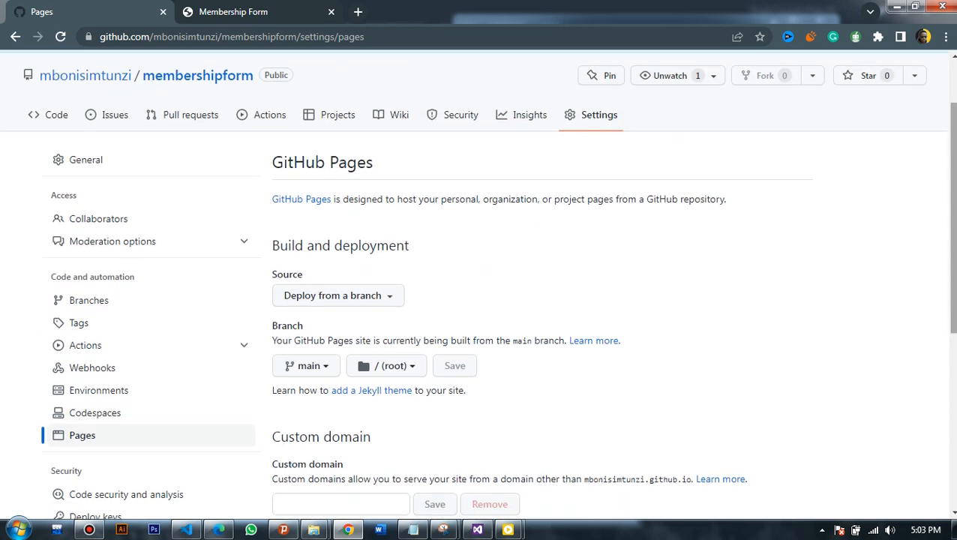
scroll(517, 356, "down", 2)
left_click(343, 402)
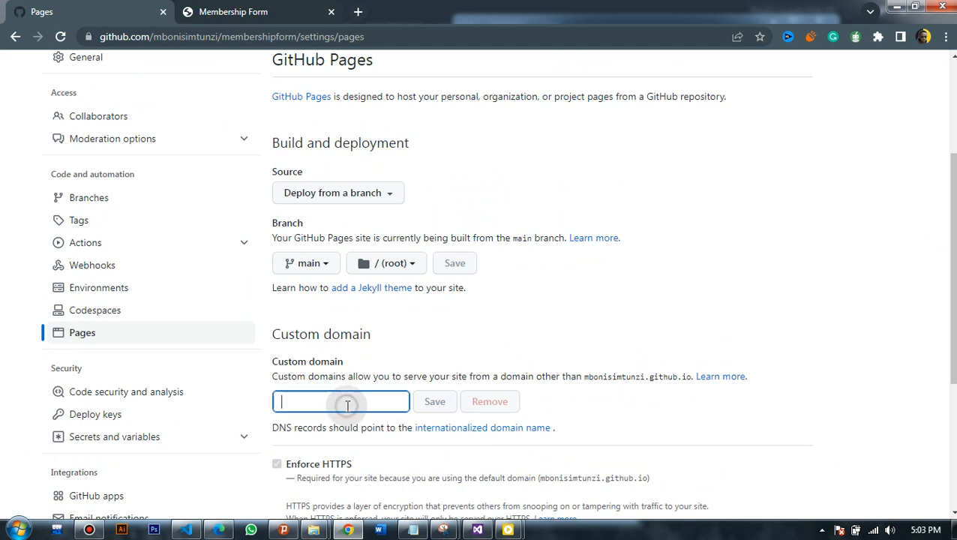
left_click(688, 270)
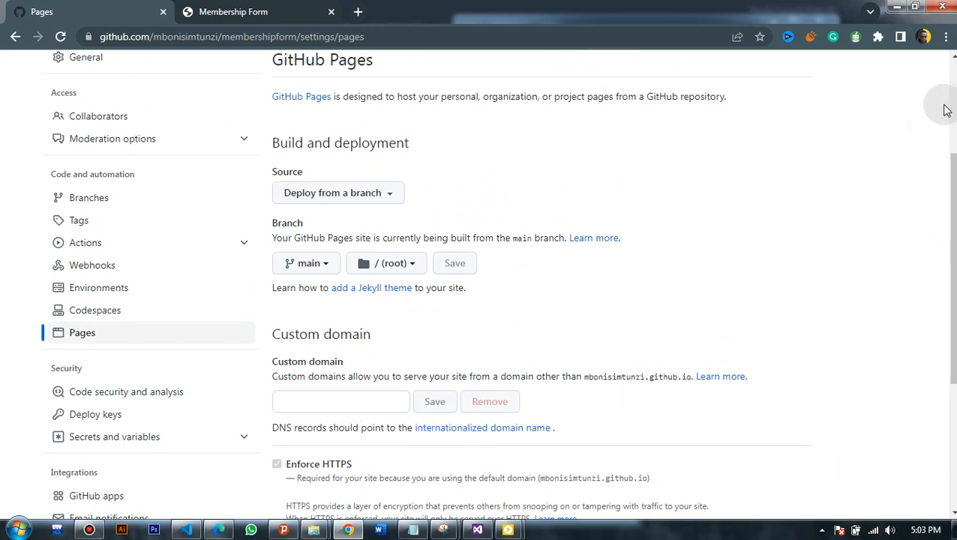
scroll(951, 225, "up", 1)
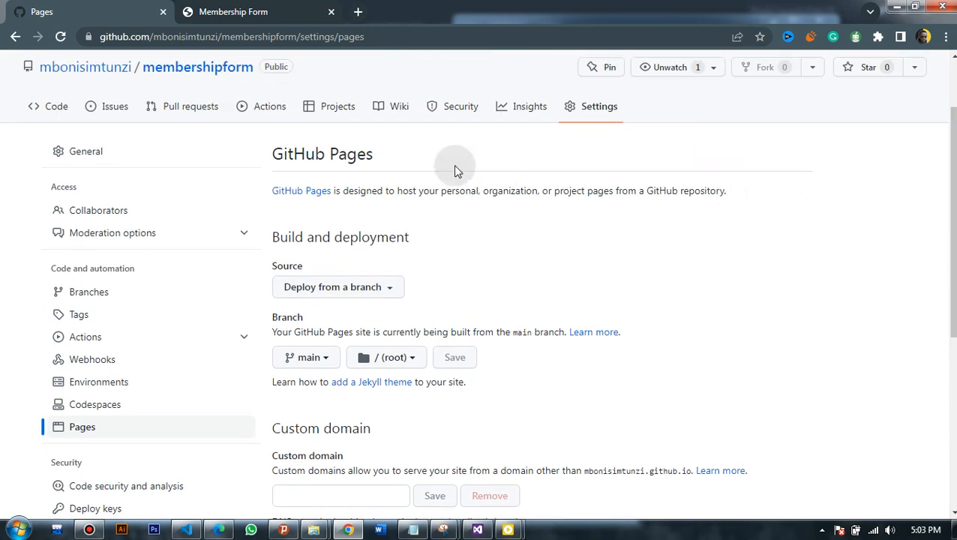
left_click(61, 37)
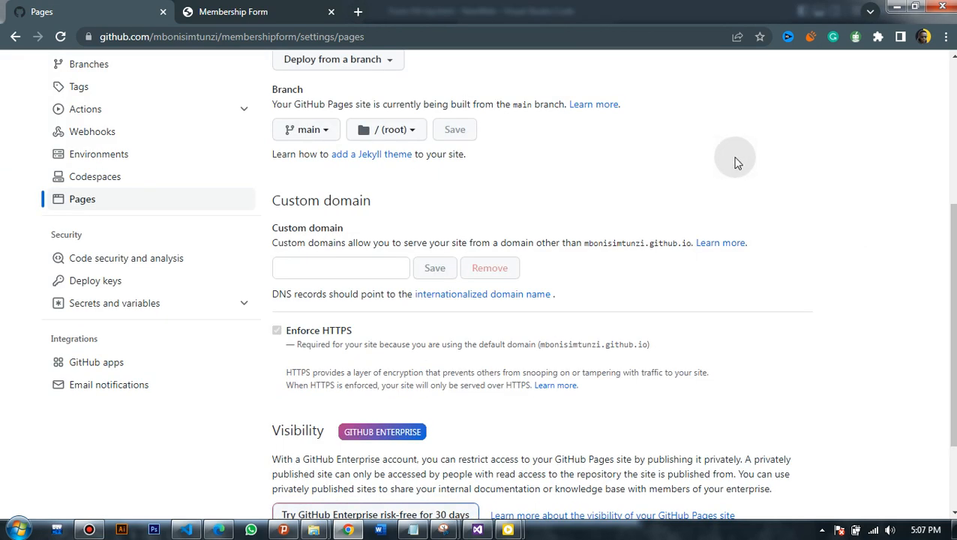
- Copy the repository name 'membershipform' into the Custom domain box and save it
left_click_drag(953, 256, 953, 246)
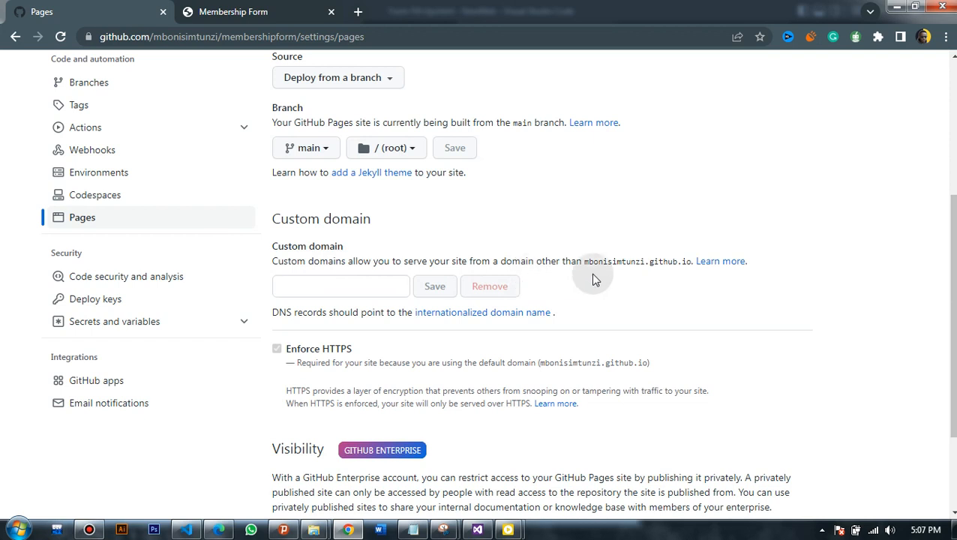
left_click(363, 285)
scroll(870, 178, "up", 3)
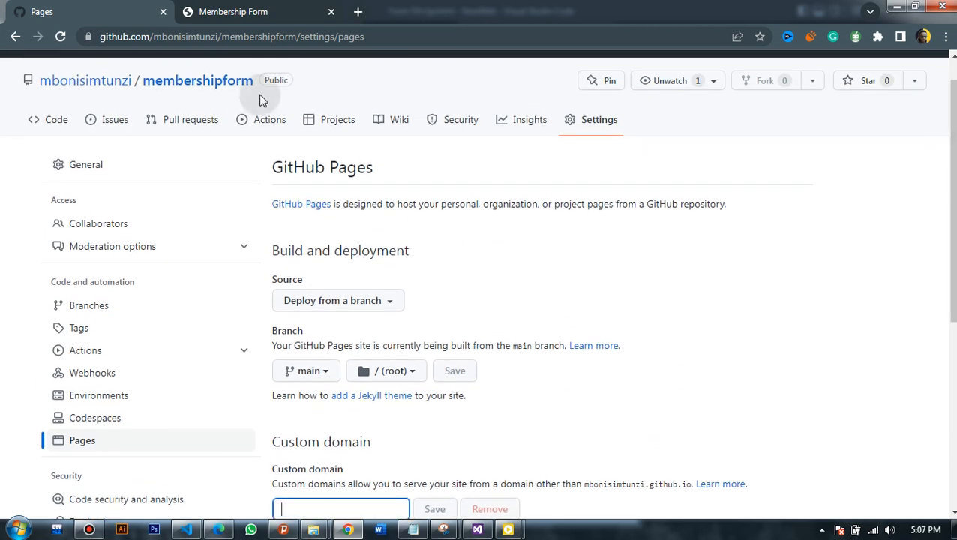
left_click_drag(254, 81, 144, 66)
key("ctrl+c")
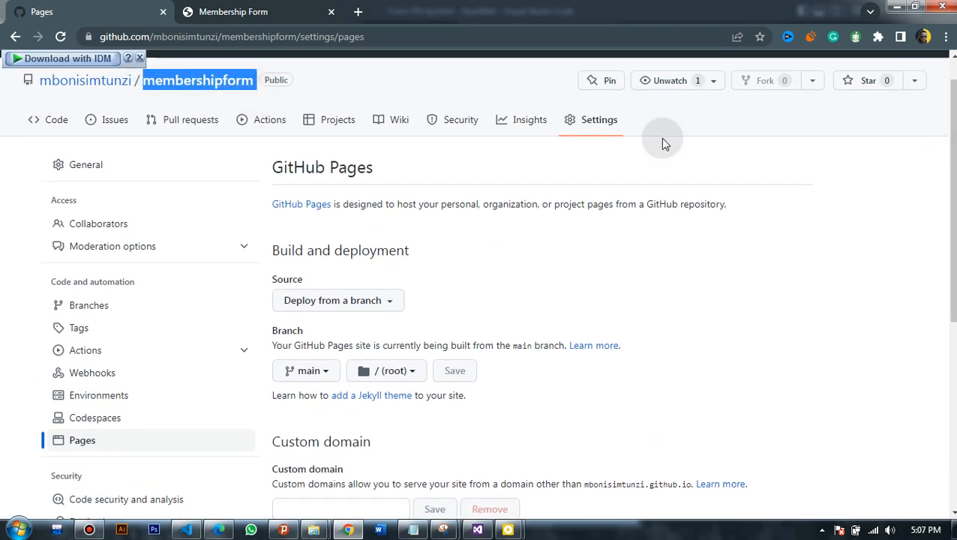
scroll(492, 292, "down", 3)
left_click(377, 328)
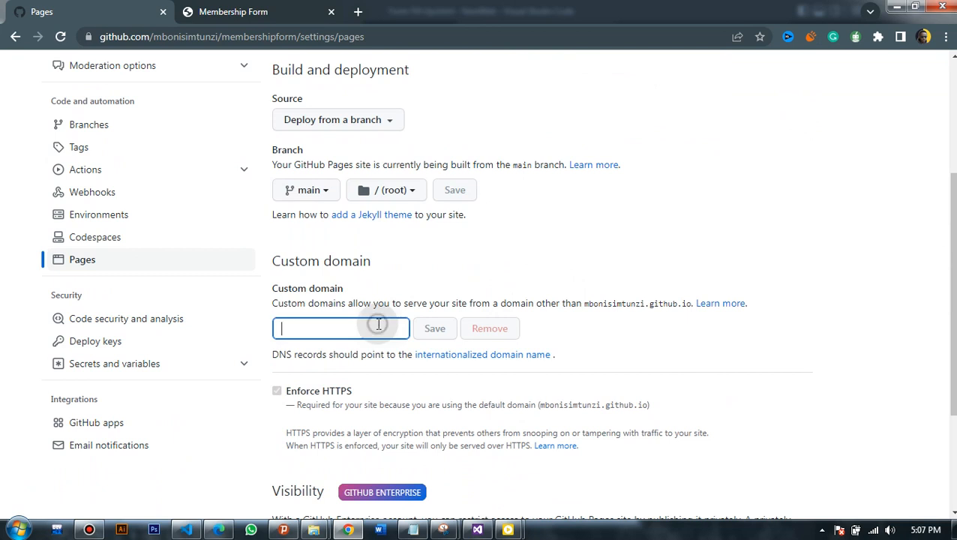
key("ctrl+v")
left_click(537, 245)
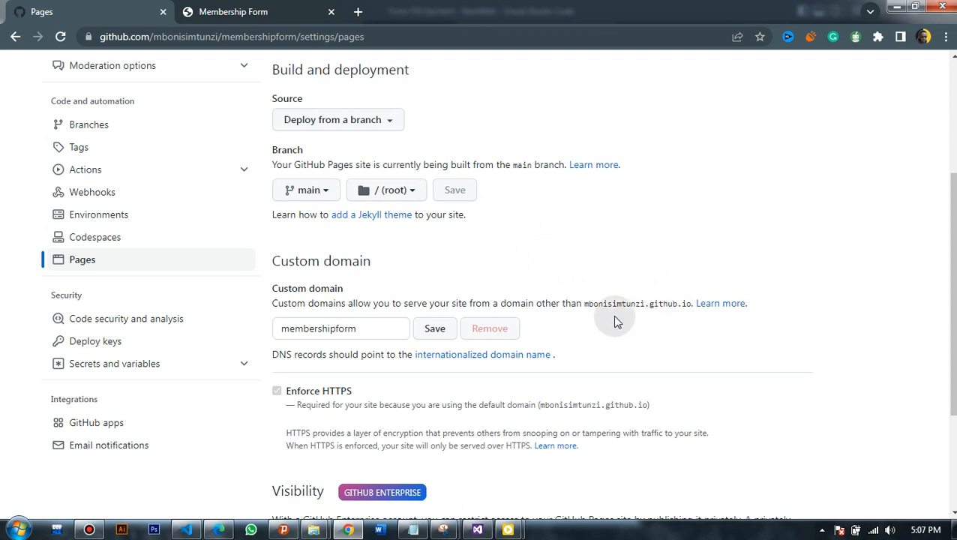
left_click(443, 329)
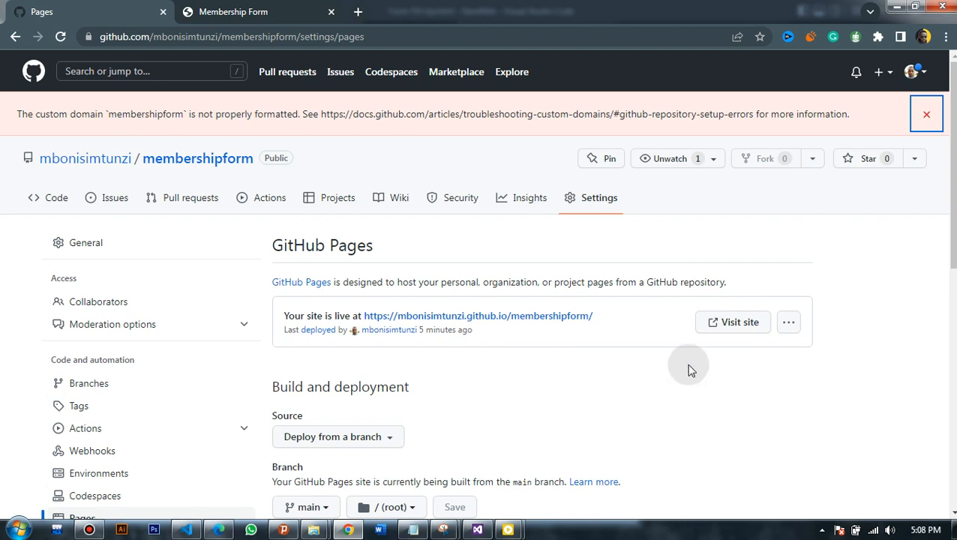
left_click(733, 323)
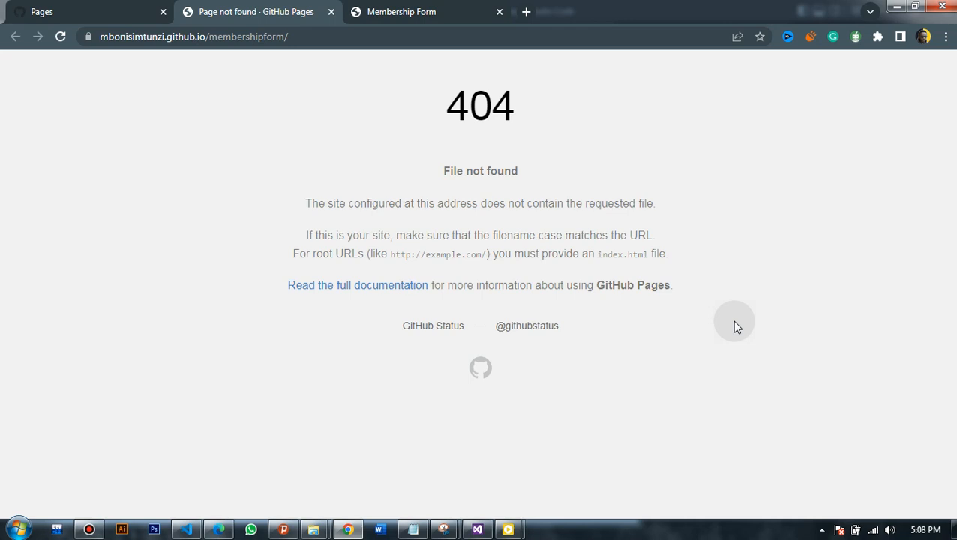
left_click(60, 36)
left_click(156, 144)
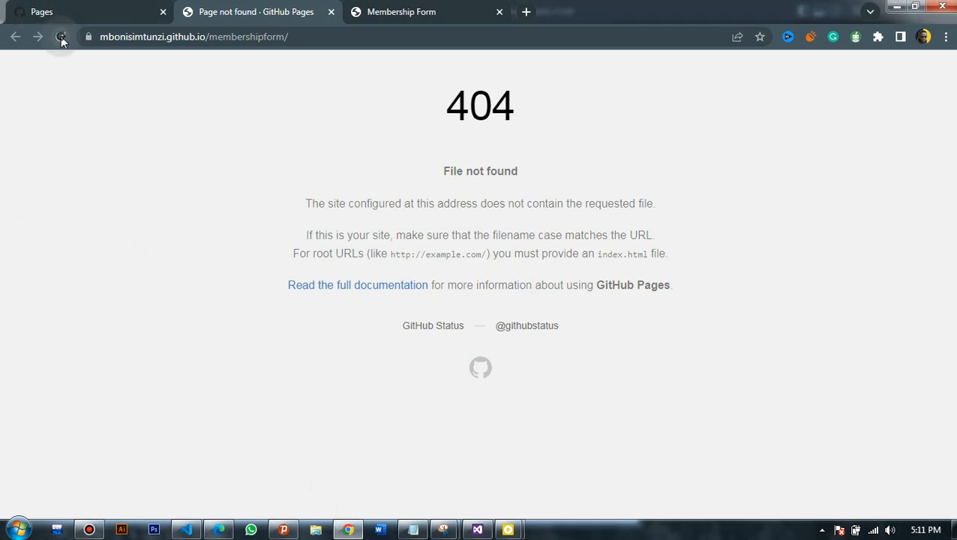
left_click(61, 37)
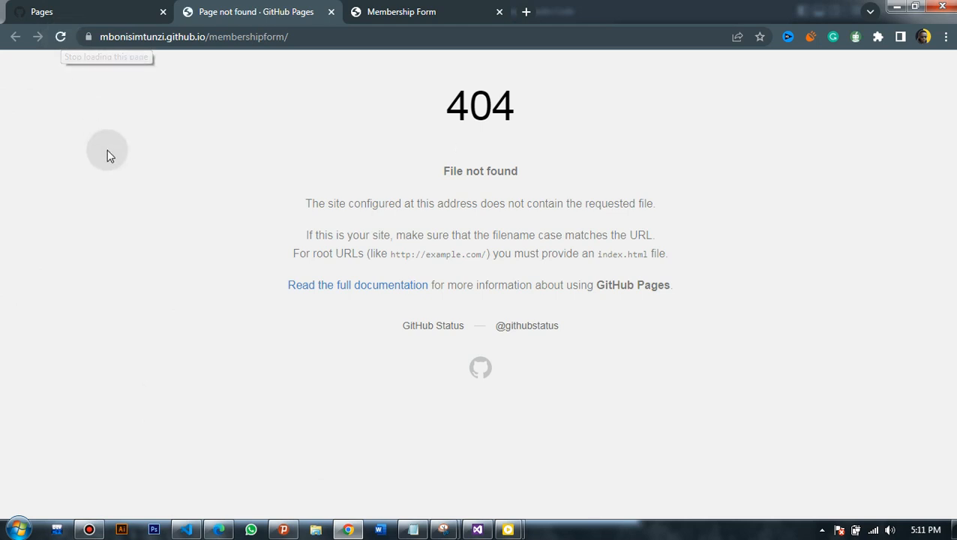
left_click(59, 38)
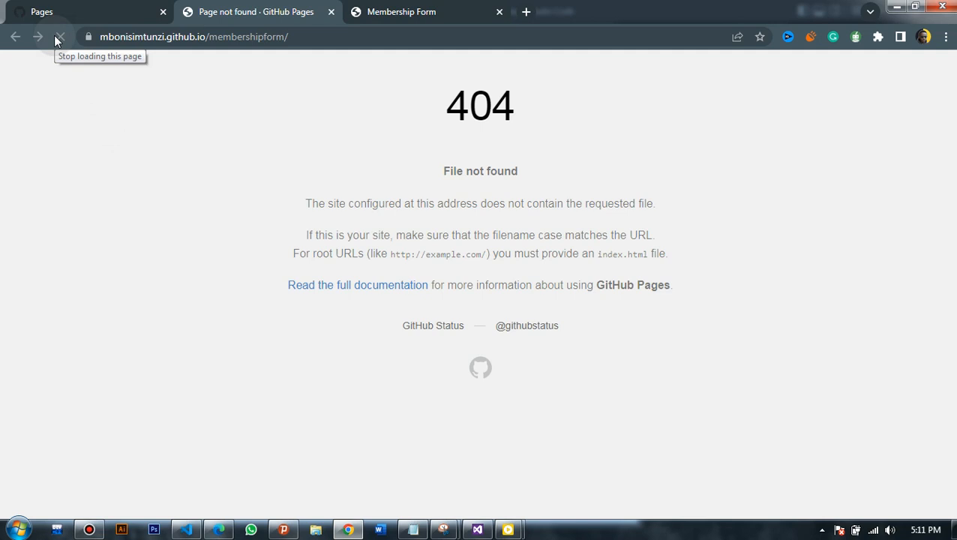
left_click(57, 39)
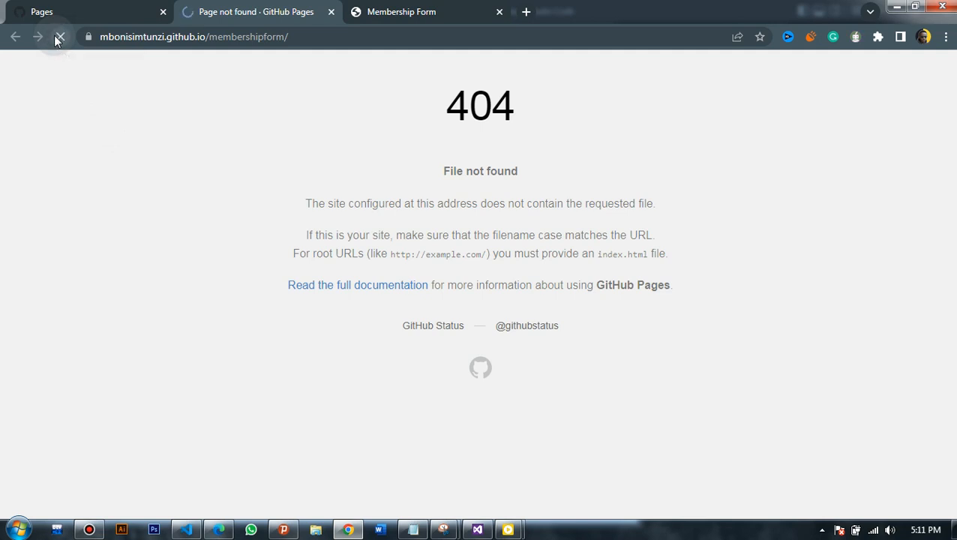
left_click(61, 38)
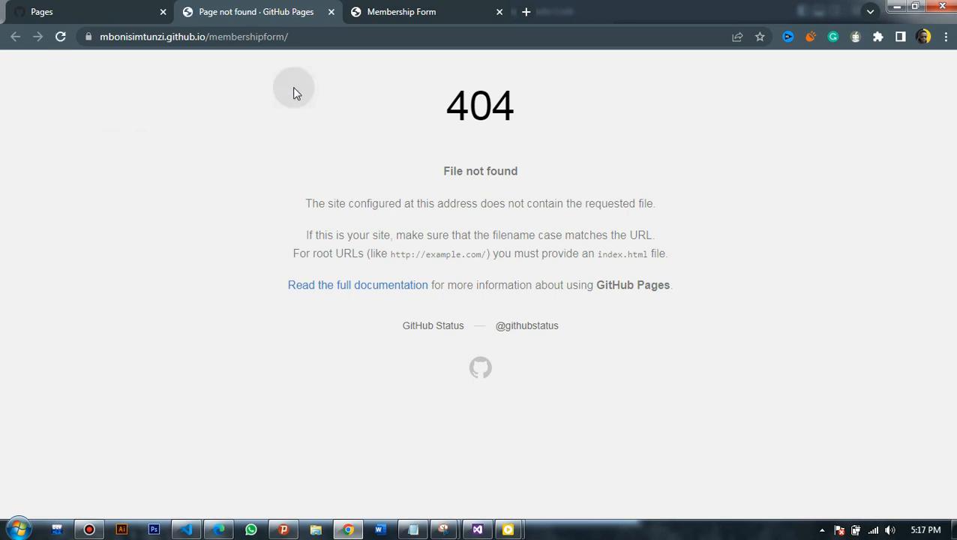
key("F5")
- Go through the owner's profile to the membershipform repository's Code page
left_click(90, 8)
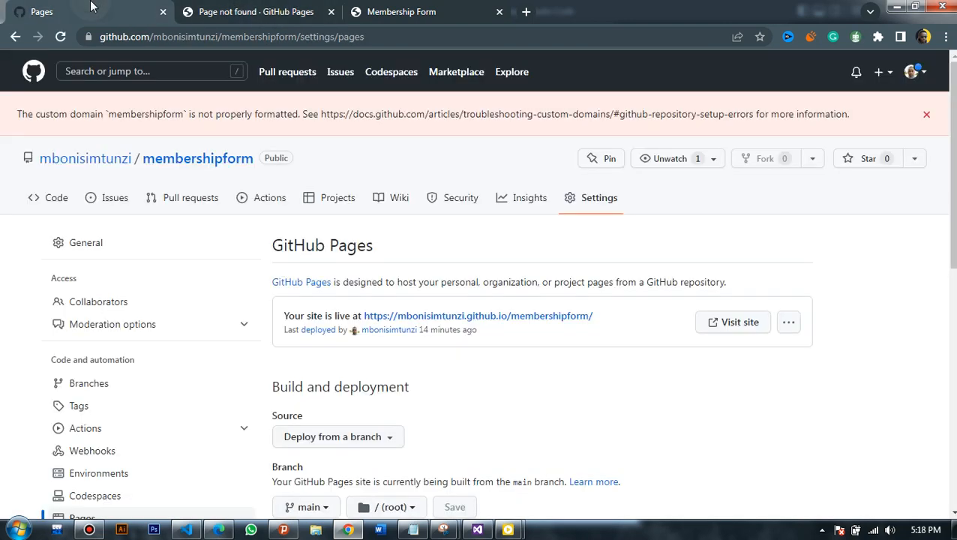
left_click(106, 167)
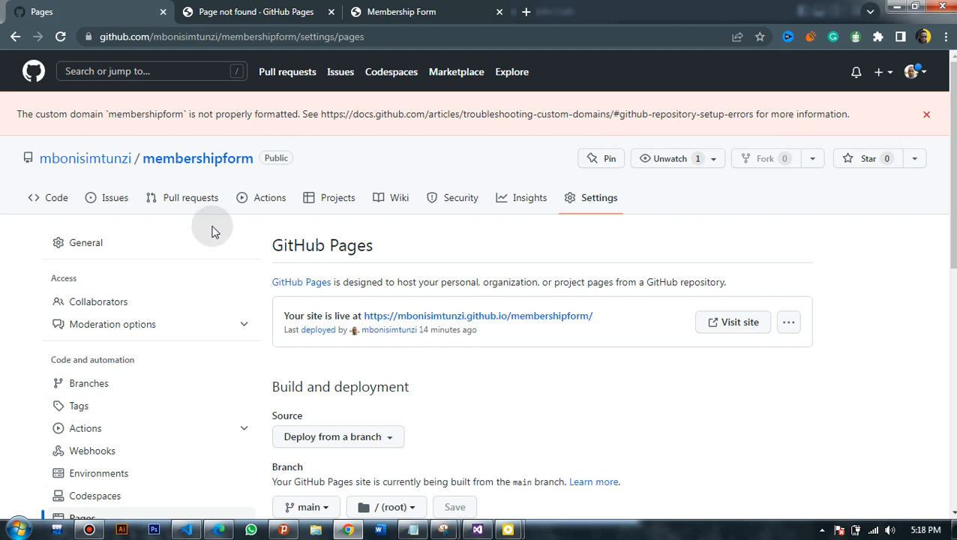
left_click(60, 198)
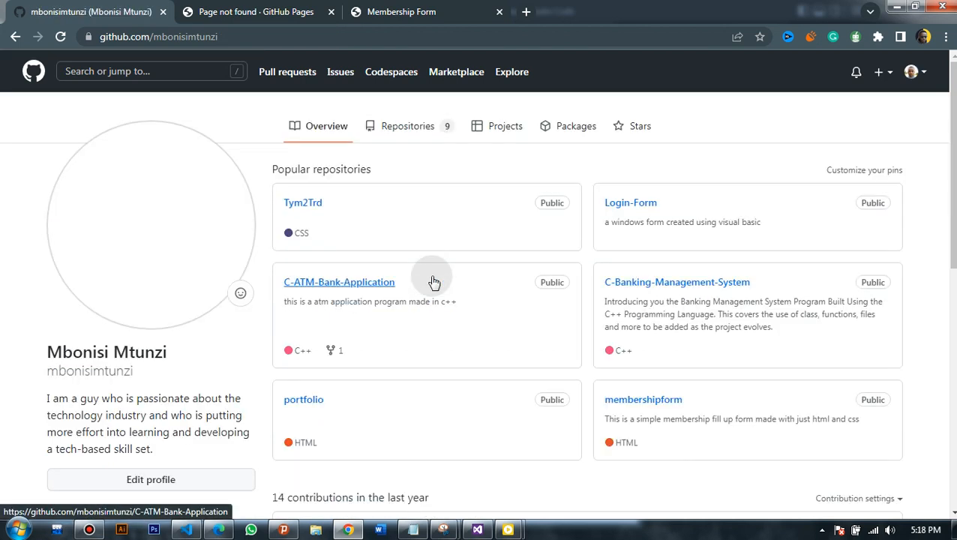
scroll(480, 285, "down", 3)
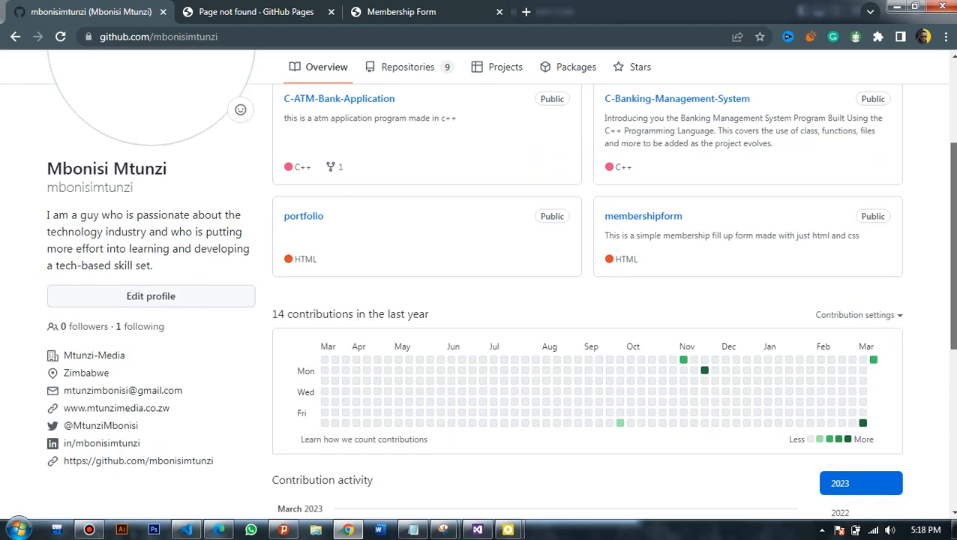
left_click(668, 222)
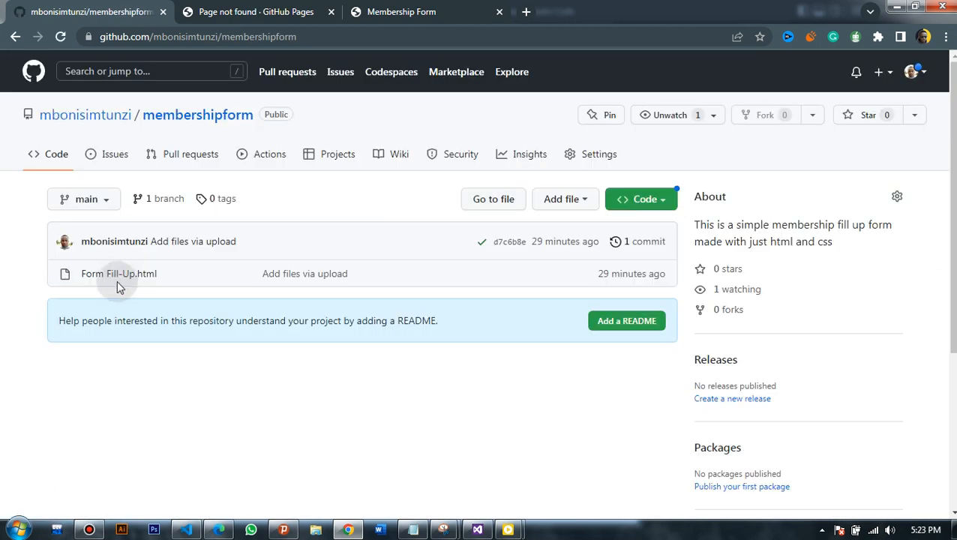
- Open Form Fill-Up.html and switch it into edit mode
left_click(113, 280)
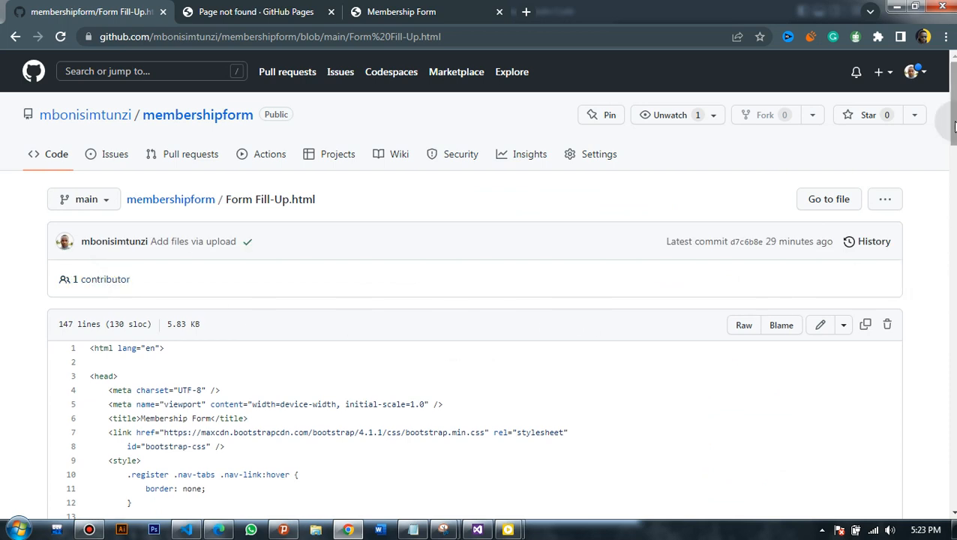
mouse_move(954, 111)
left_mouse_down()
mouse_move(954, 473)
mouse_move(949, 71)
left_mouse_up()
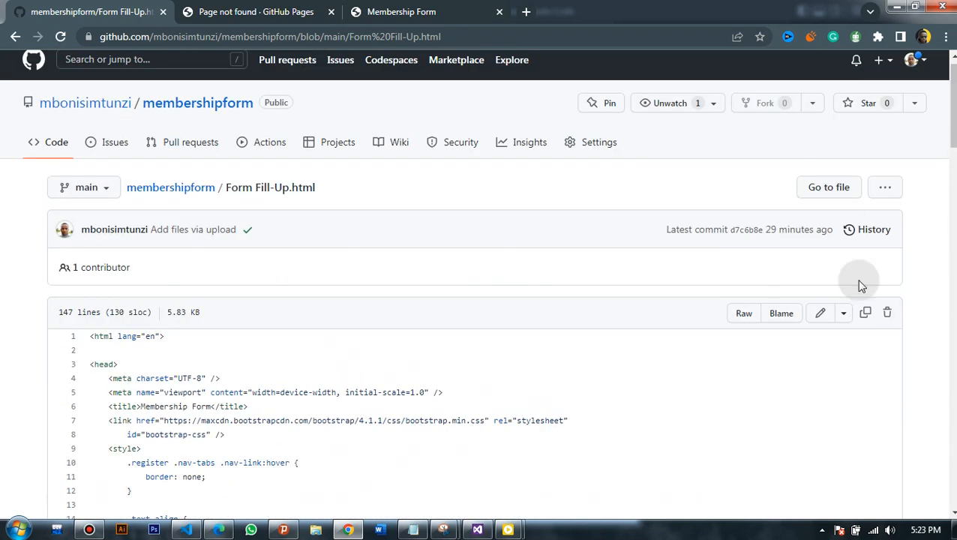
left_click(822, 313)
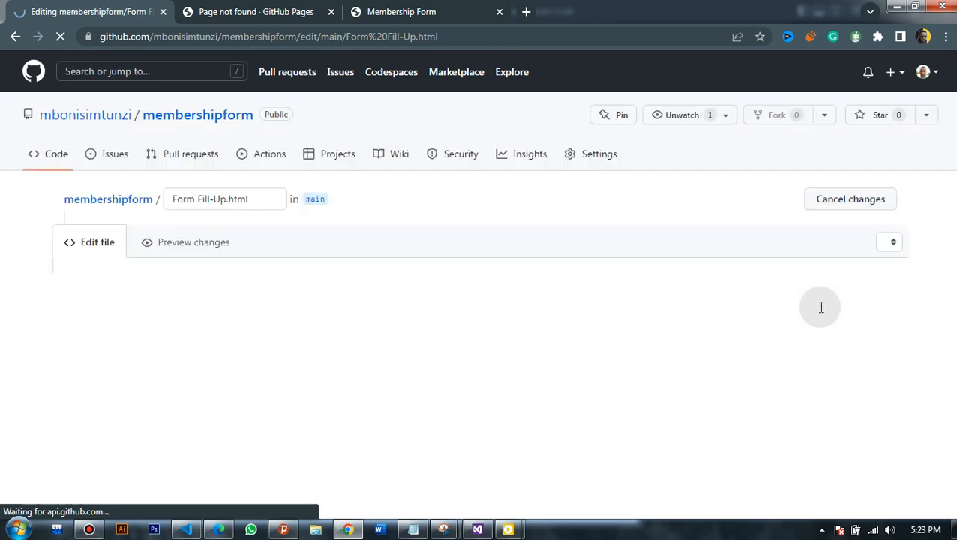
- Replace the filename in the name box with index.html
left_click(219, 199)
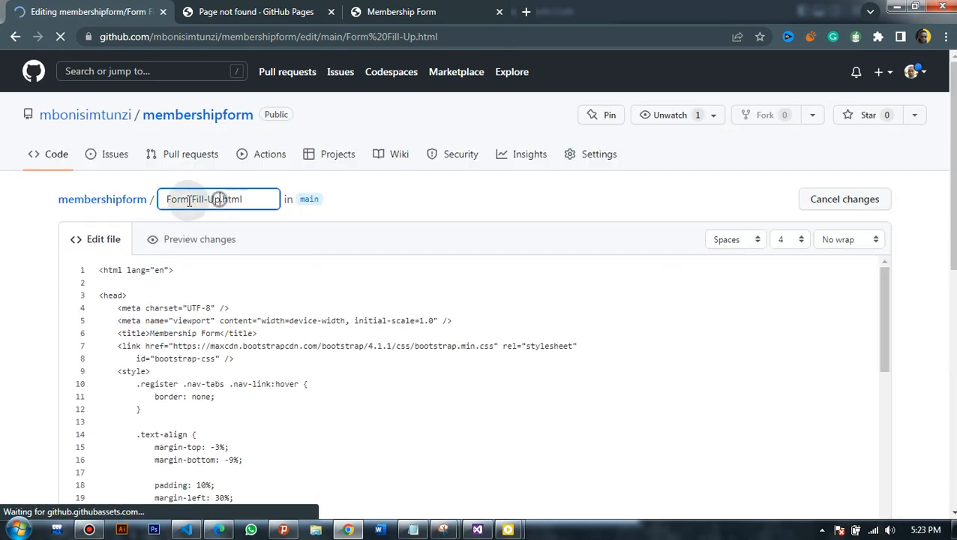
key("shift+Left")
key("BackSpace")
key("BackSpace")
key("BackSpace")
key("BackSpace")
key("BackSpace")
key("BackSpace")
key("BackSpace")
key("BackSpace")
key("BackSpace")
key("BackSpace")
key("BackSpace")
key("BackSpace")
type("inde")
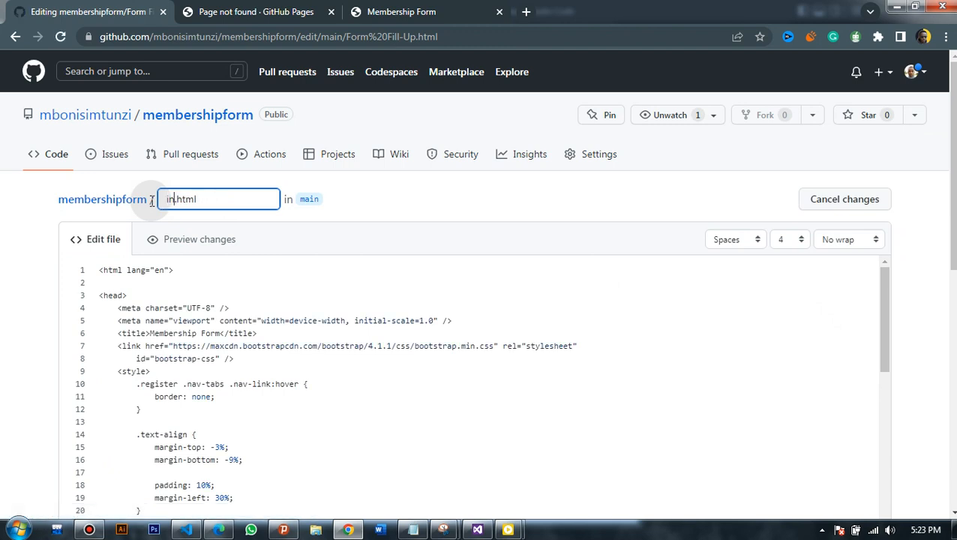
type("x")
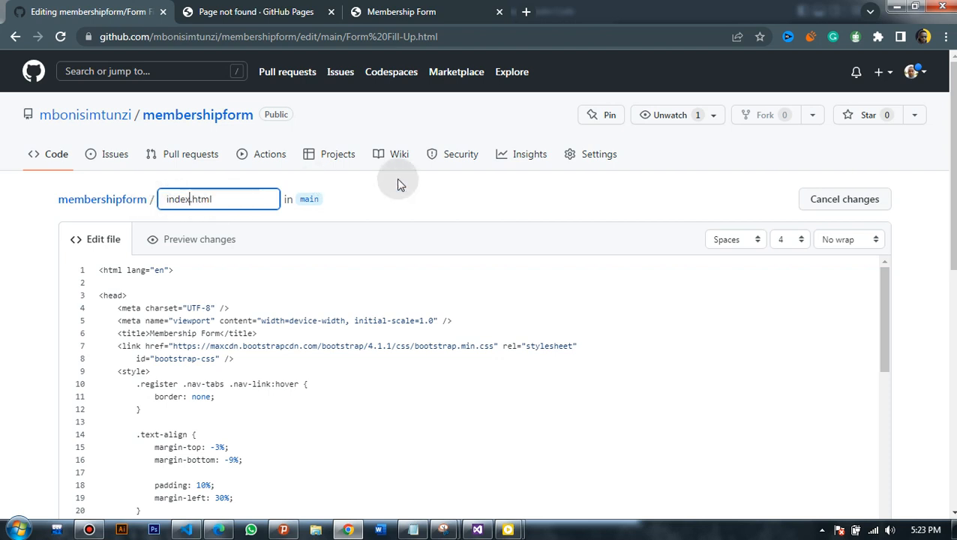
left_click(564, 200)
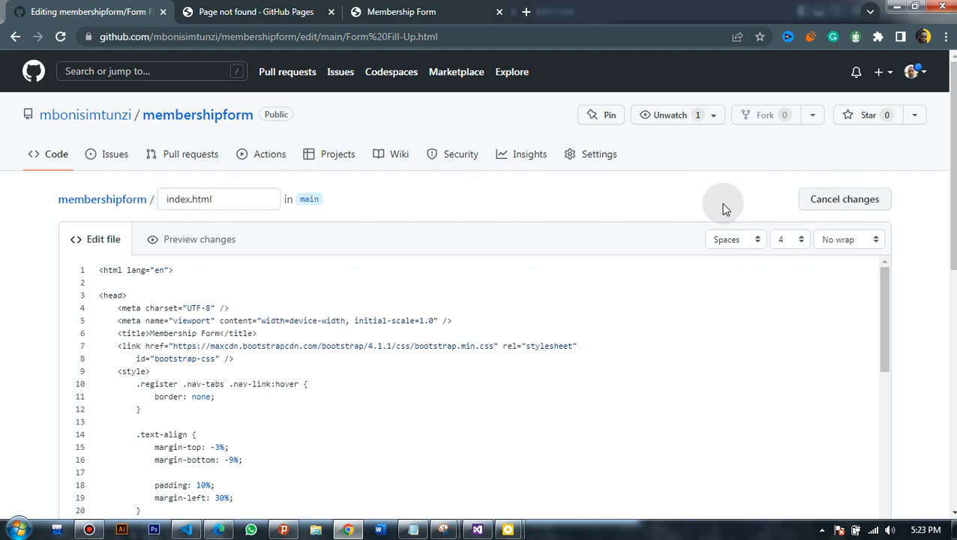
- Write a commit description explaining the rename was needed for GitHub Pages to show the site
scroll(914, 394, "down", 7)
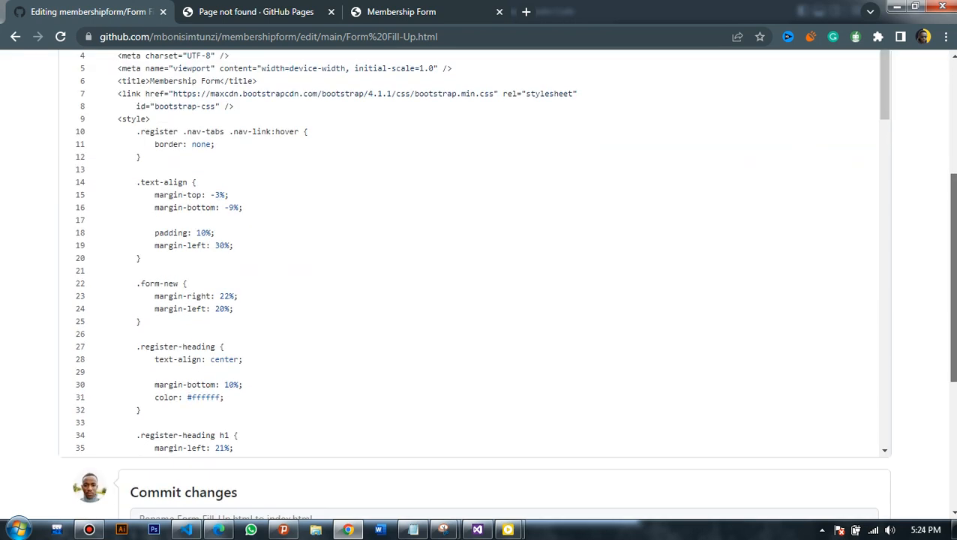
left_click(180, 291)
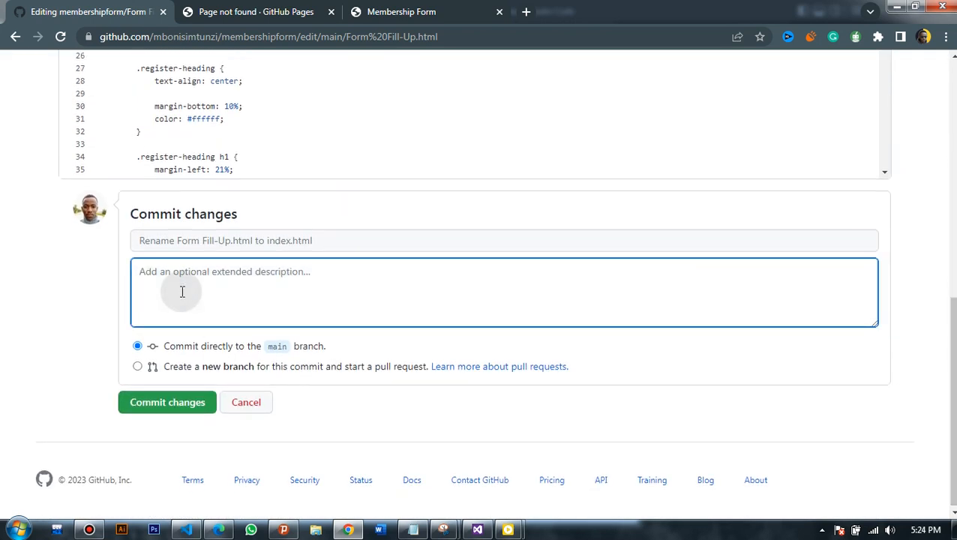
type("so")
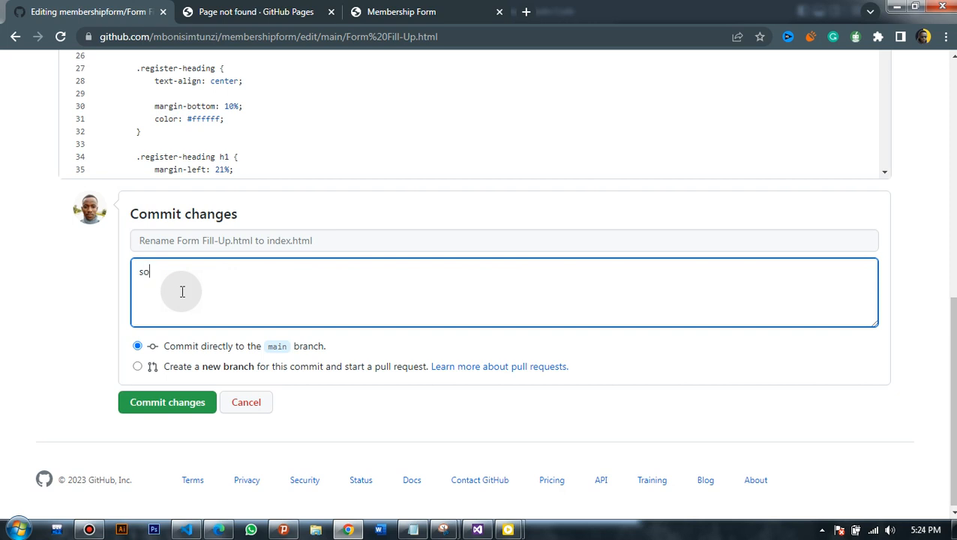
type(" i had to change the ")
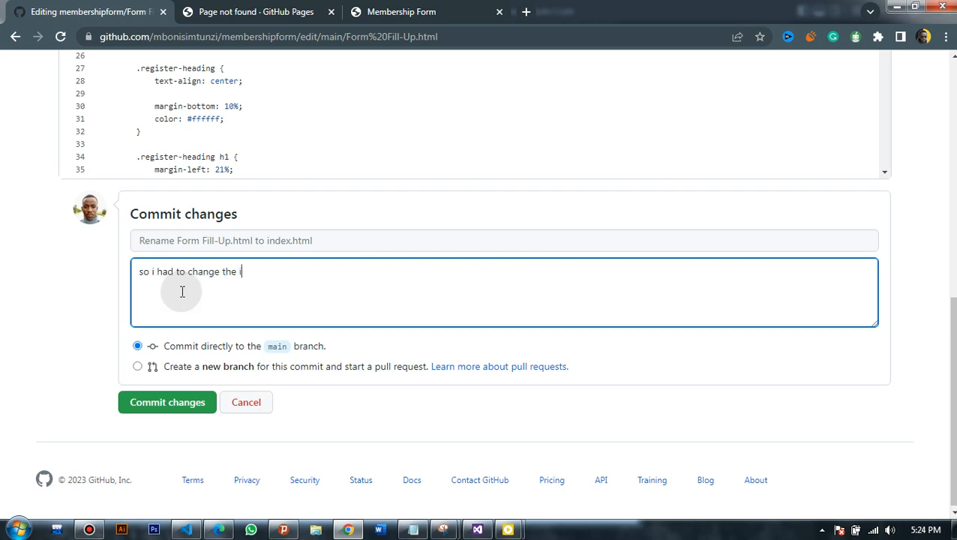
type("file name from fill-up.html to index ")
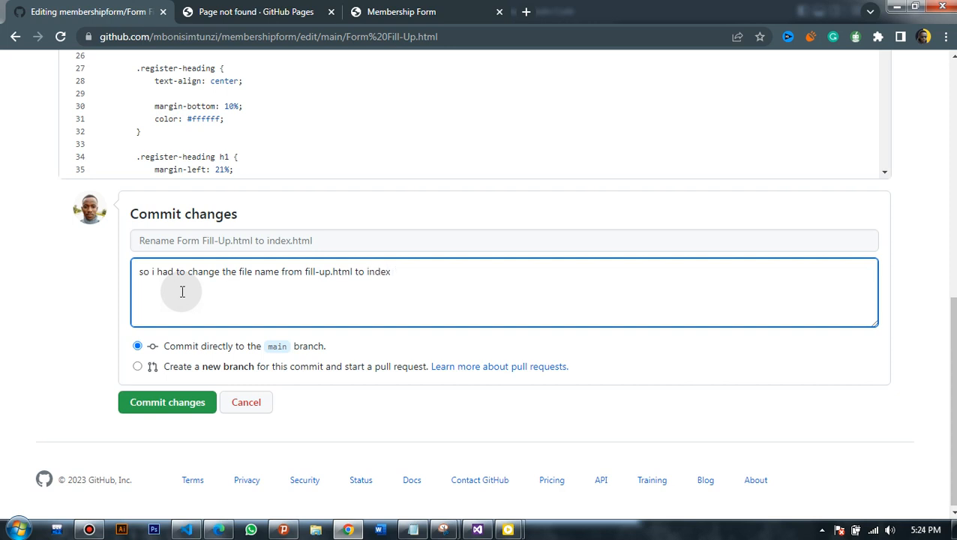
type("html baecause ot")
key("BackSpace")
type("it was not sho")
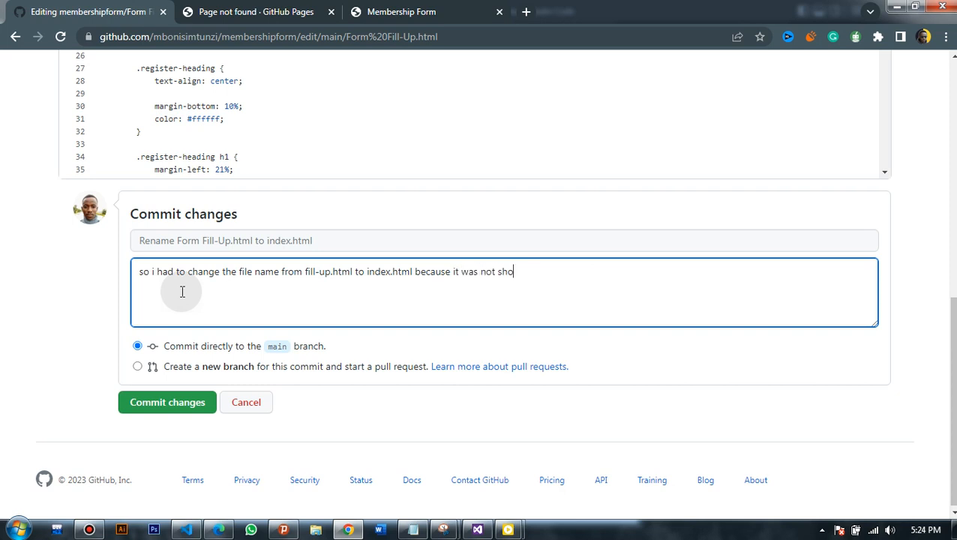
type("wing up on HithHub Pah")
key("BackSpace")
type("ges ")
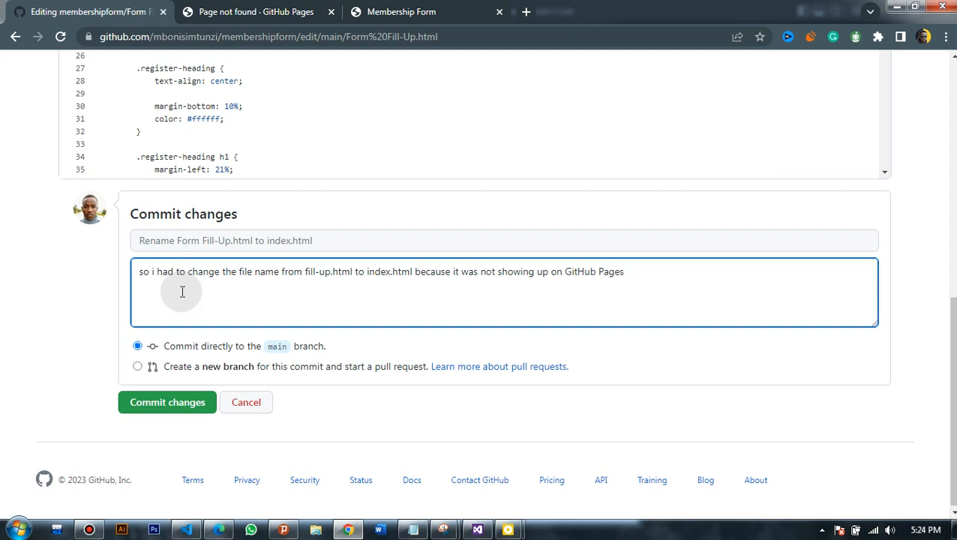
type("e.g this one if it works")
- Paste the live site's URL into the description and commit the rename to main
left_click(225, 12)
left_click(240, 37)
key("ctrl+c")
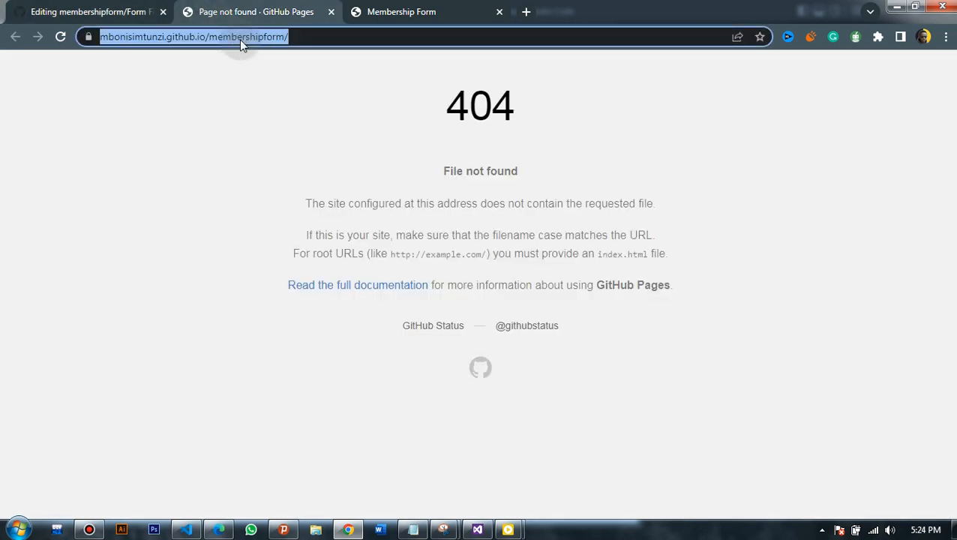
left_click(94, 11)
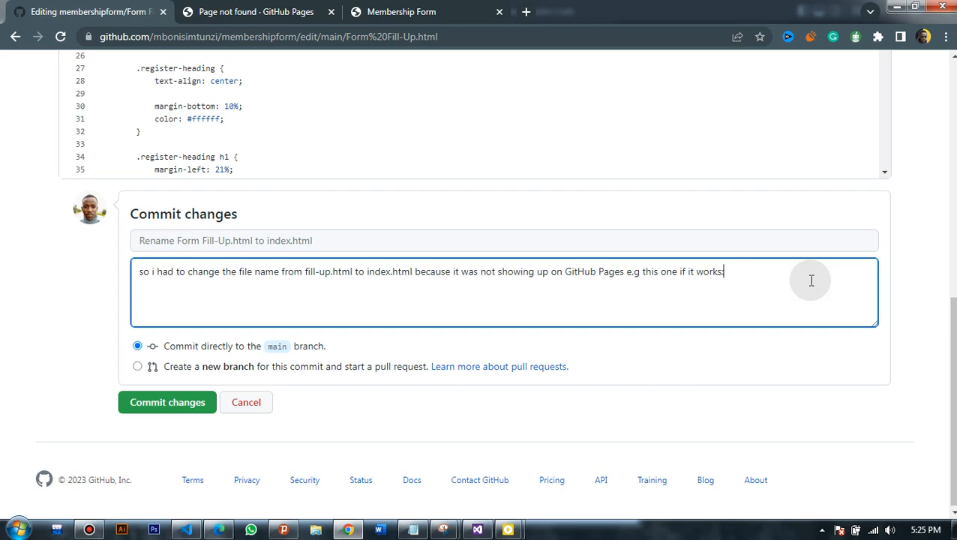
key("Return")
key("ctrl+v")
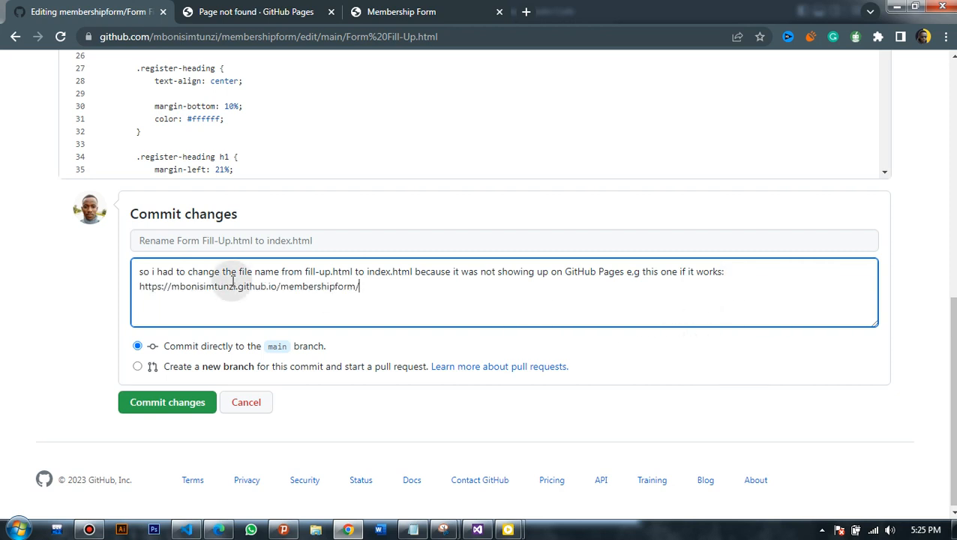
left_click(207, 240)
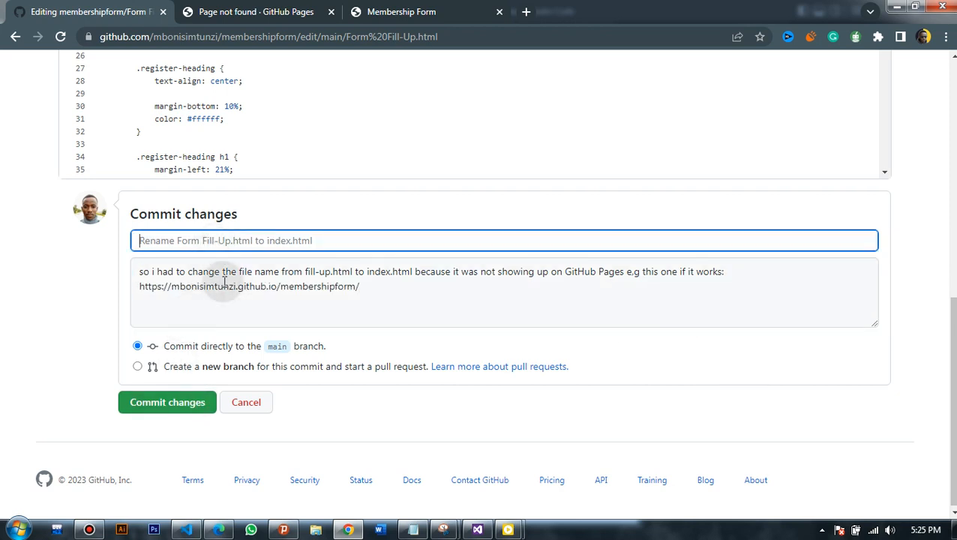
left_click(201, 403)
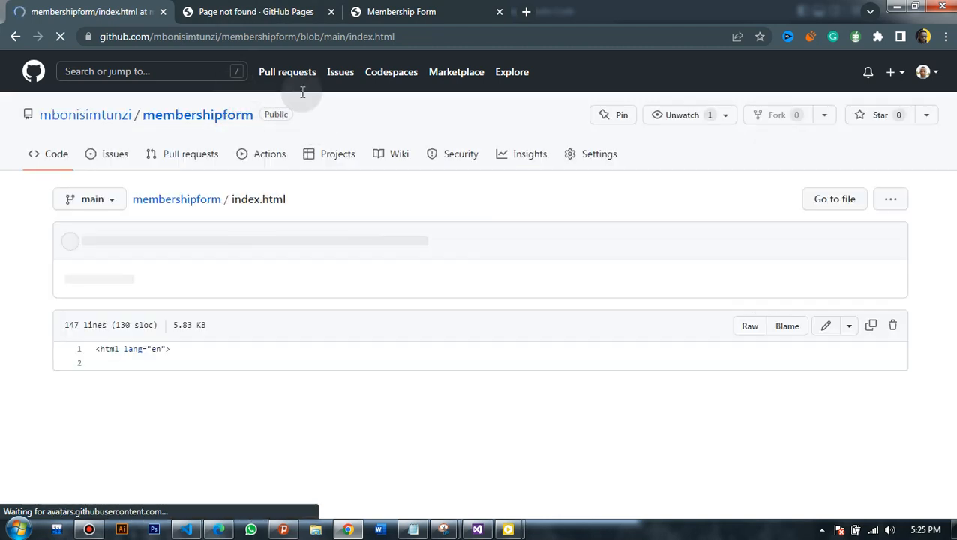
- Reload the github.io membershipform site, still 404, then return to the committed index.html
left_click(254, 9)
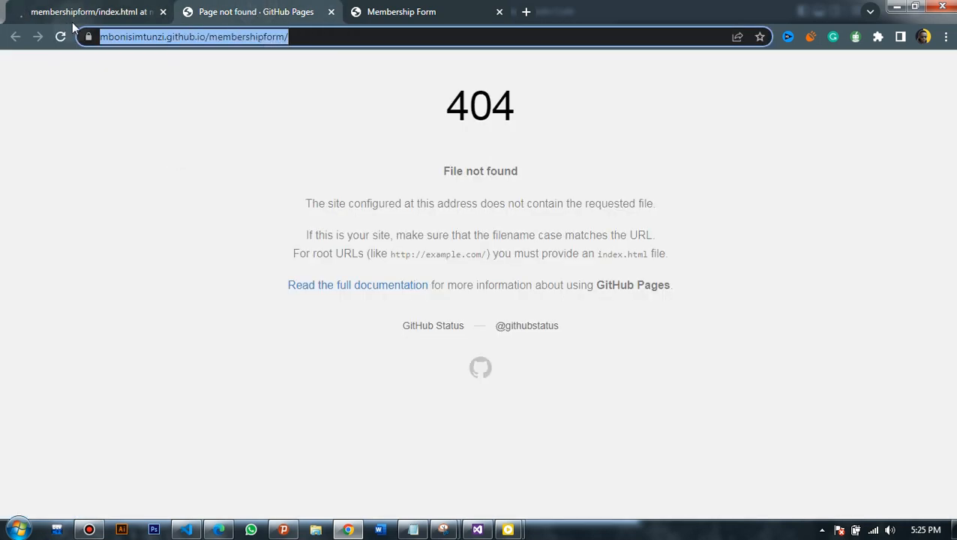
left_click(59, 38)
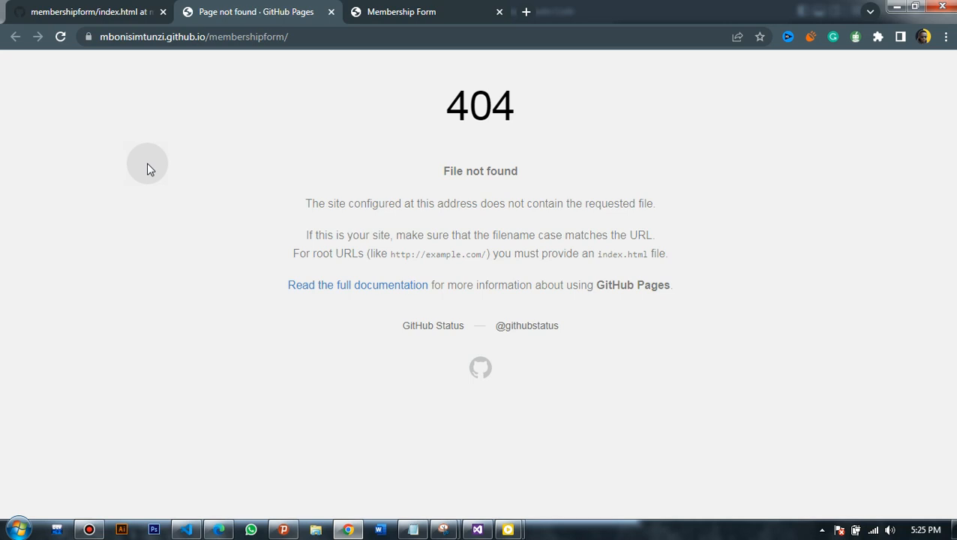
left_click(83, 11)
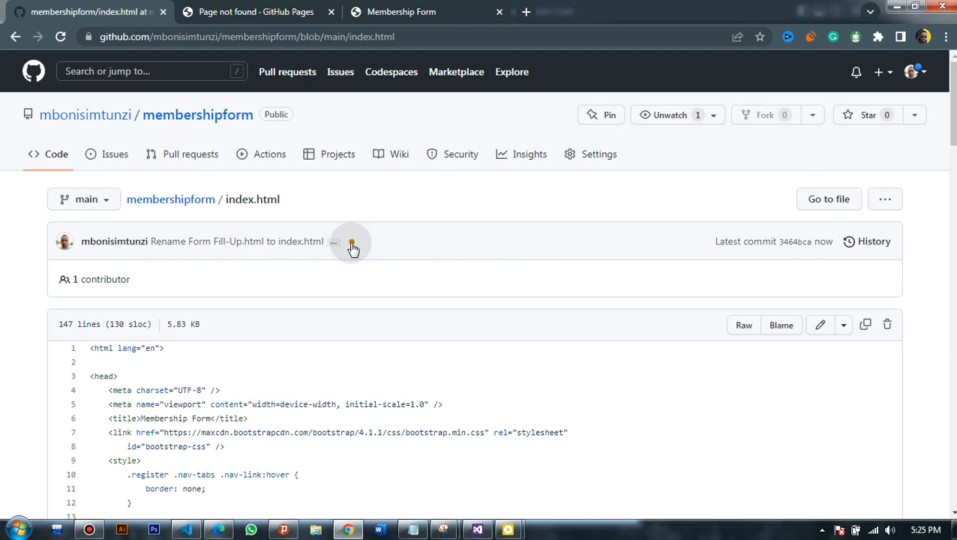
- Open the status checks for commit 3464bca to see the Pages deployment progress
left_click(352, 245)
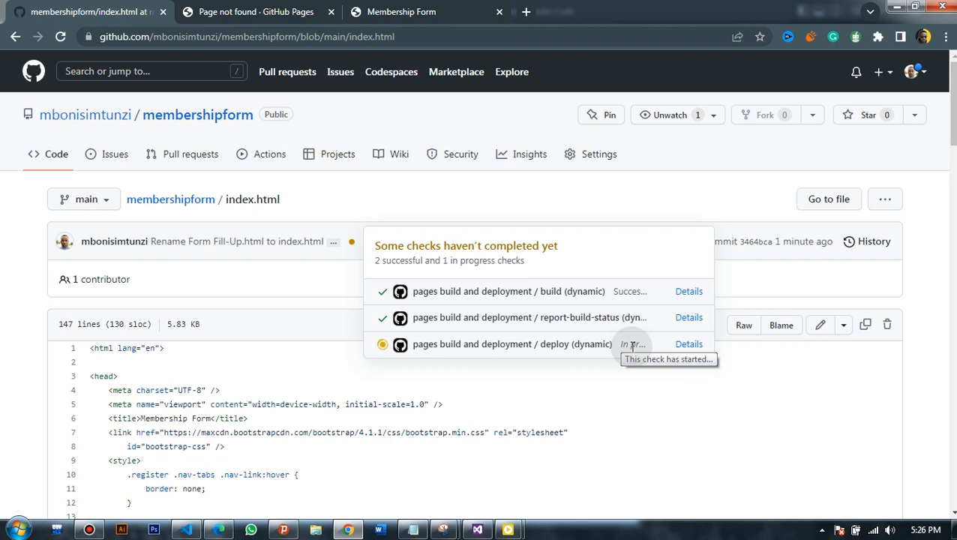
- Load the live github.io Membership Fill-Up Form, compare it with the local copy, then return
left_click(275, 7)
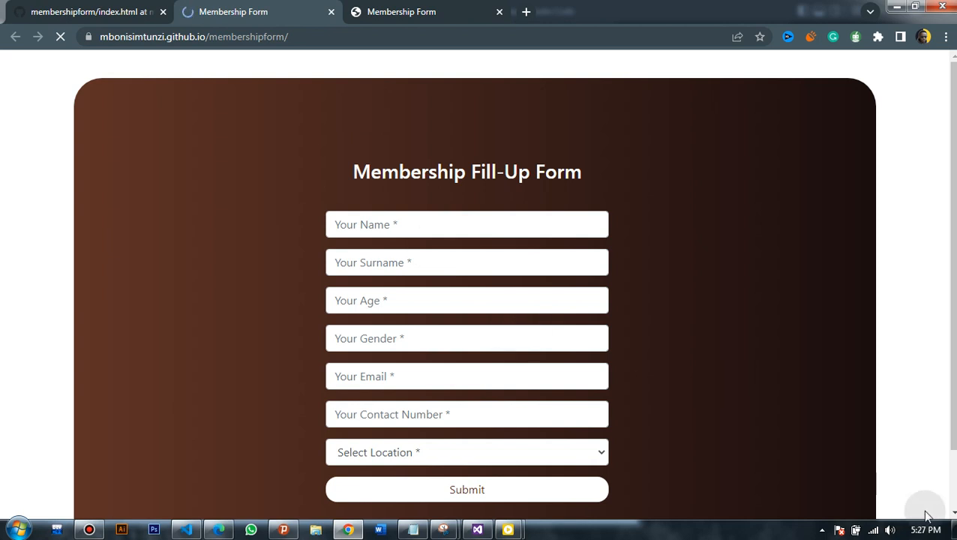
mouse_move(927, 534)
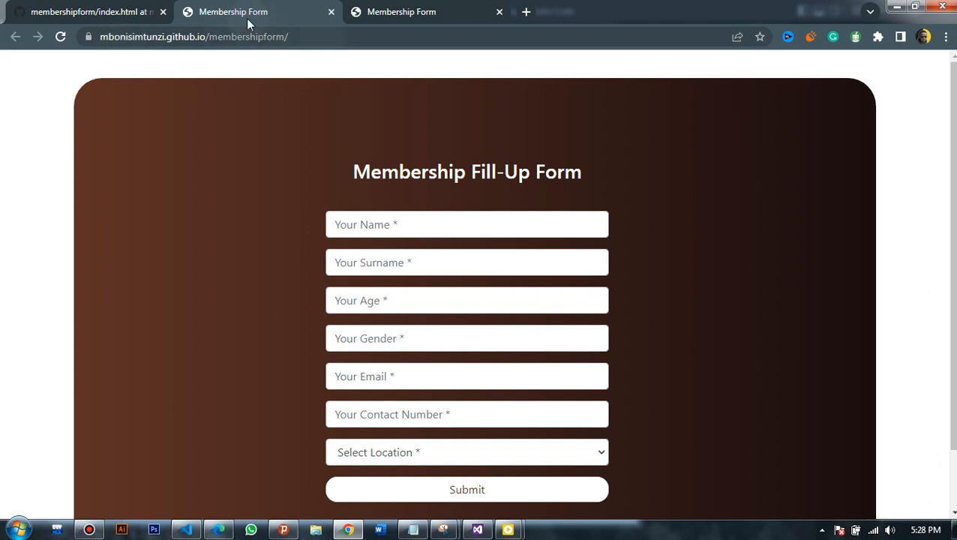
left_click(390, 12)
left_click(395, 37)
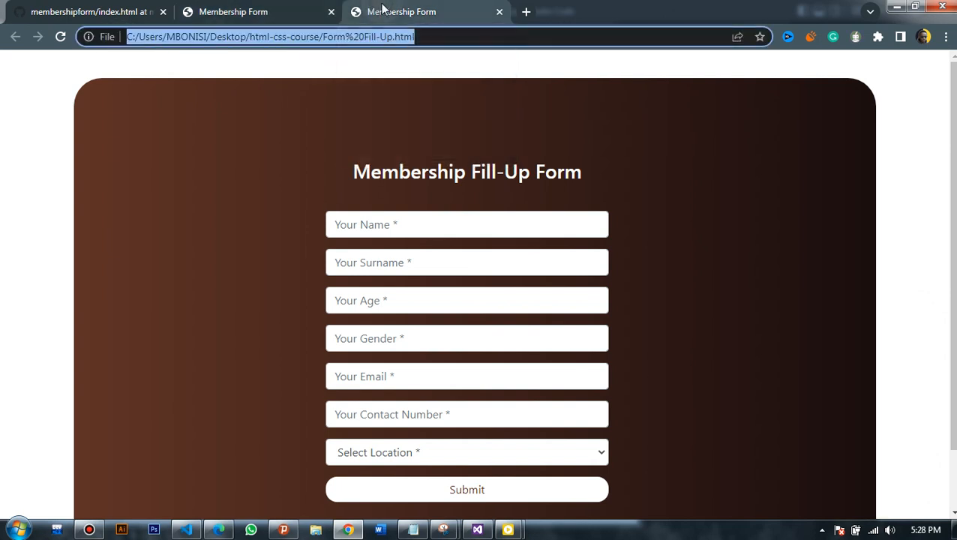
left_click(267, 9)
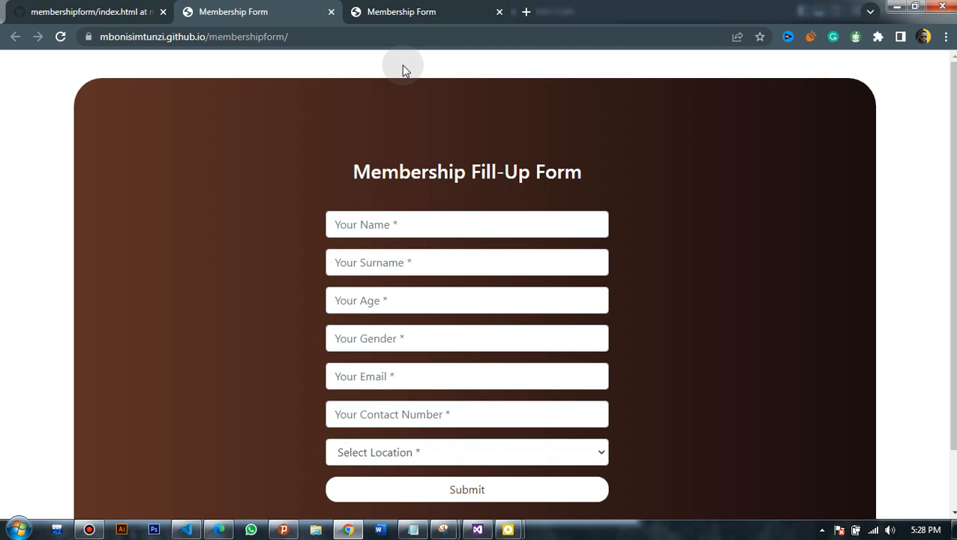
- Enter the member's first name and surname, then autofill the email and location from saved details
left_click(483, 217)
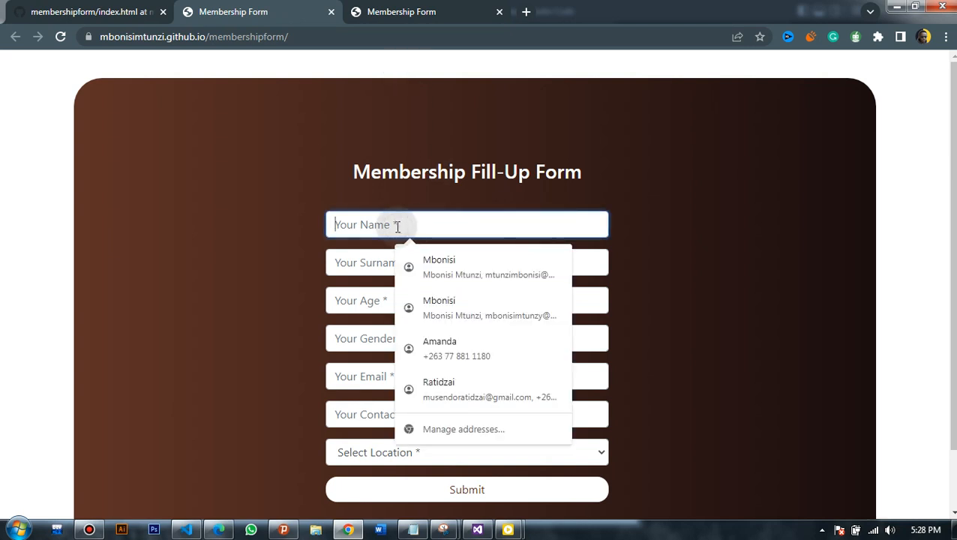
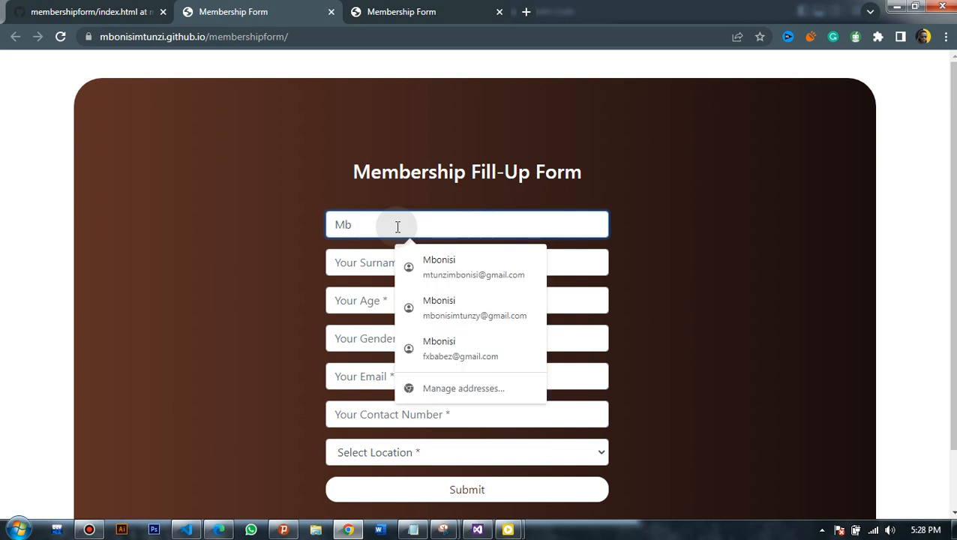
left_click(363, 264)
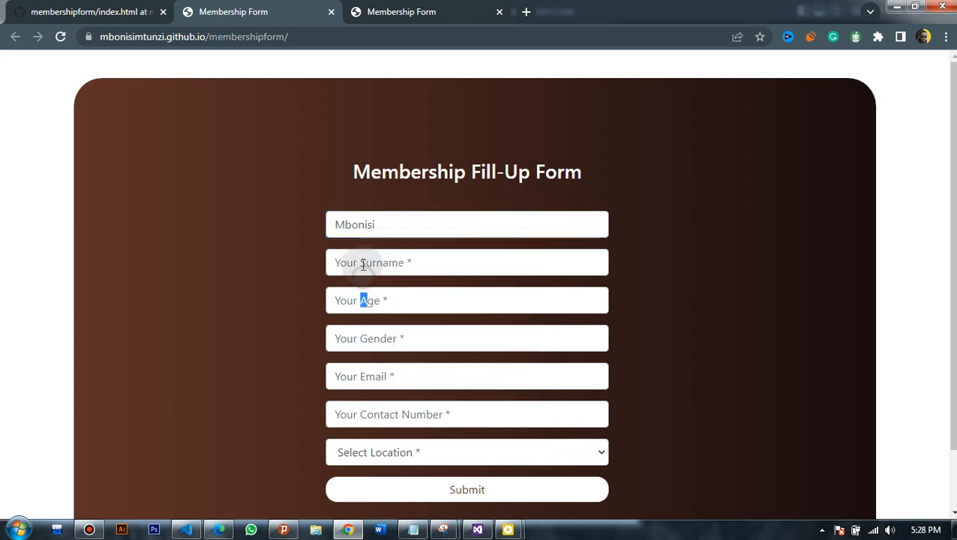
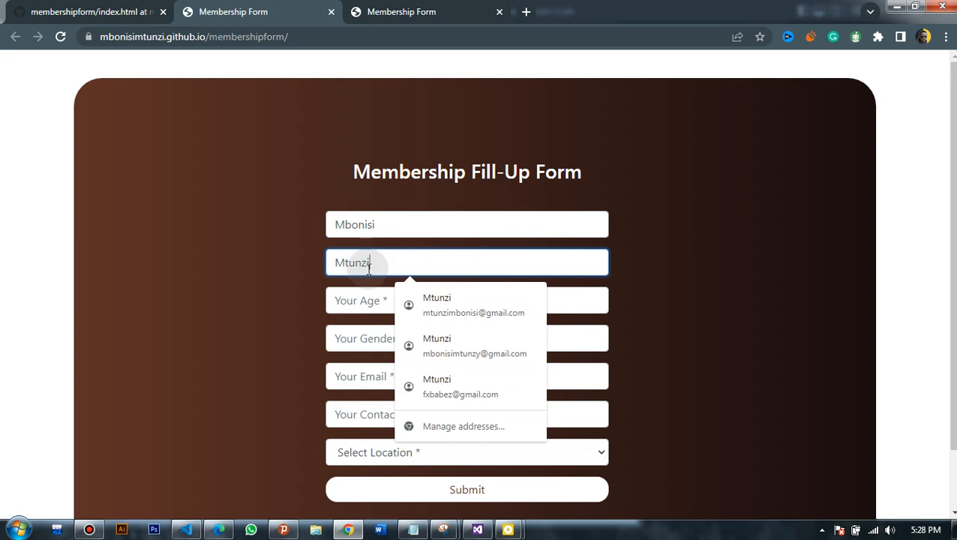
left_click(434, 302)
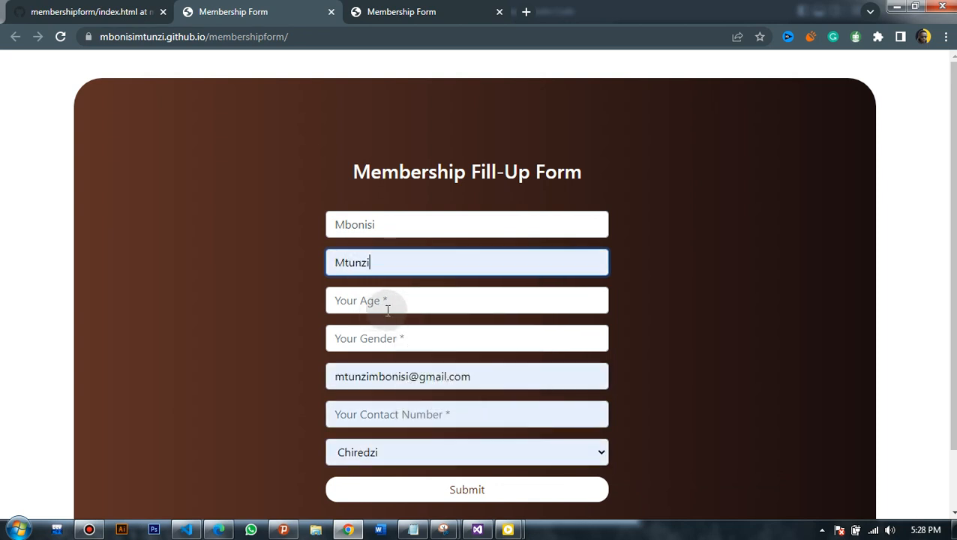
- Enter the member's phone number, gender Male and age 24, then submit the form
left_click(391, 411)
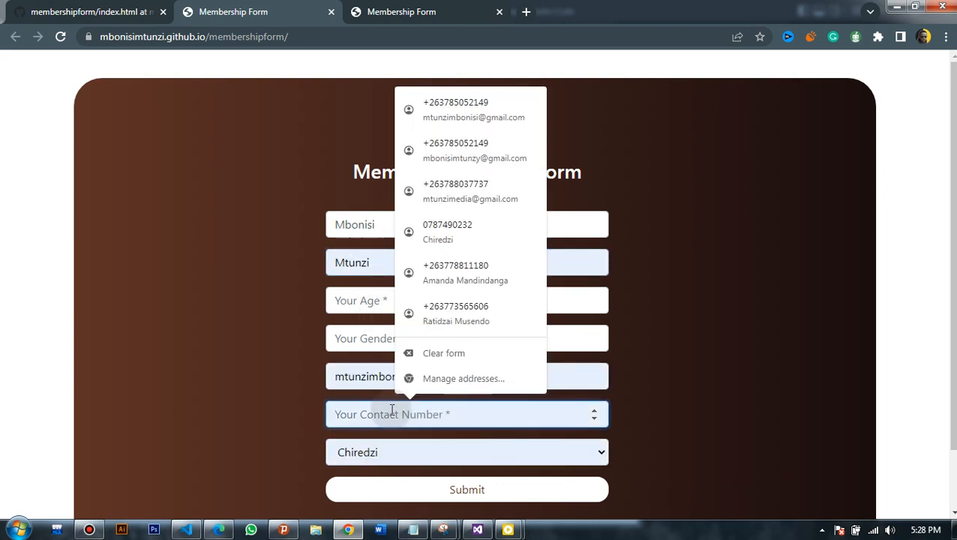
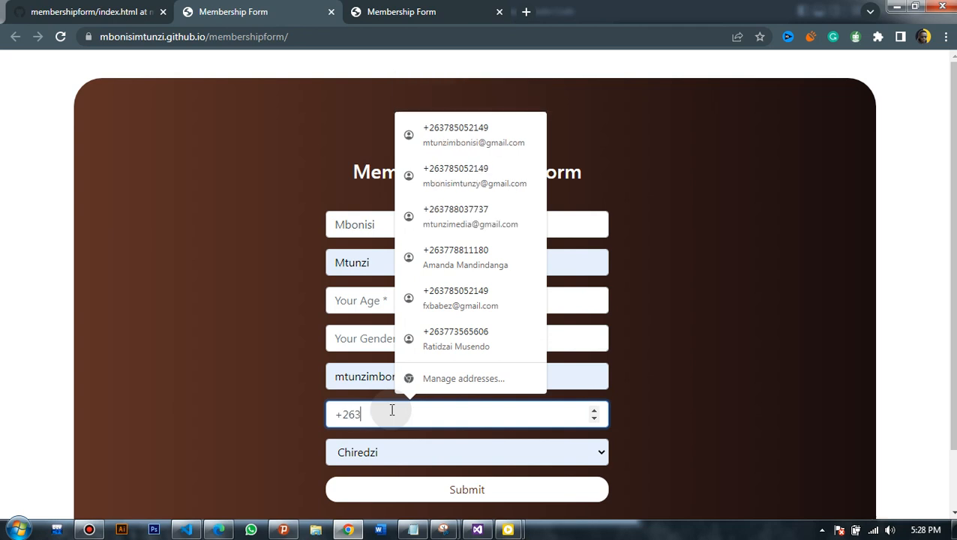
left_click(365, 344)
type("Male")
left_click(350, 306)
type("24")
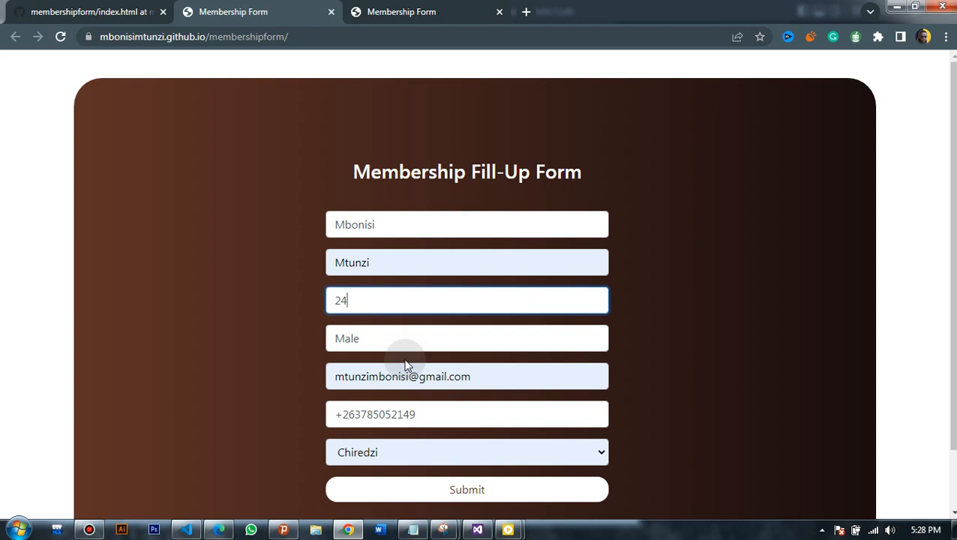
left_click(455, 495)
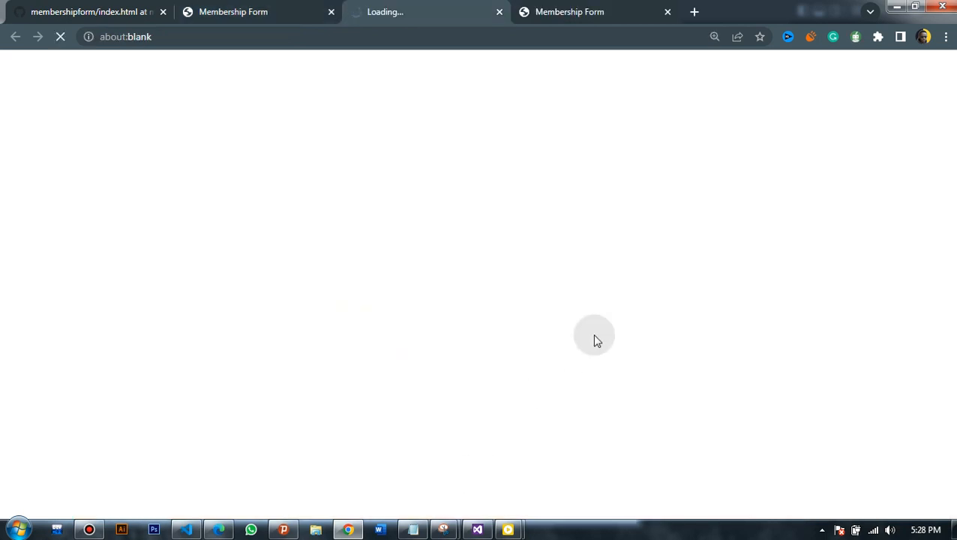
- Go to the api.whatsapp.com tab and cancel the 'Open URL:whatsapp?' prompt to view the prefilled message
left_click(574, 11)
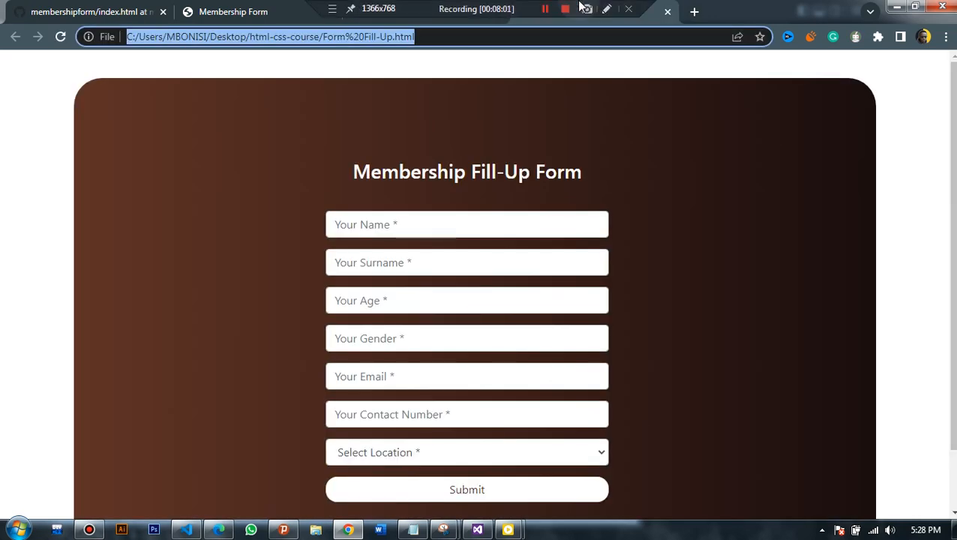
left_click(291, 9)
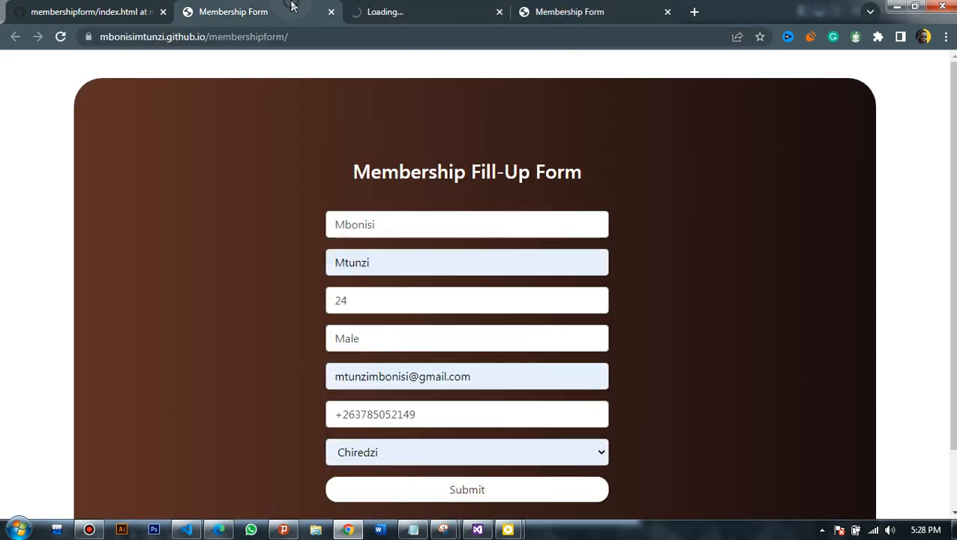
left_click(398, 13)
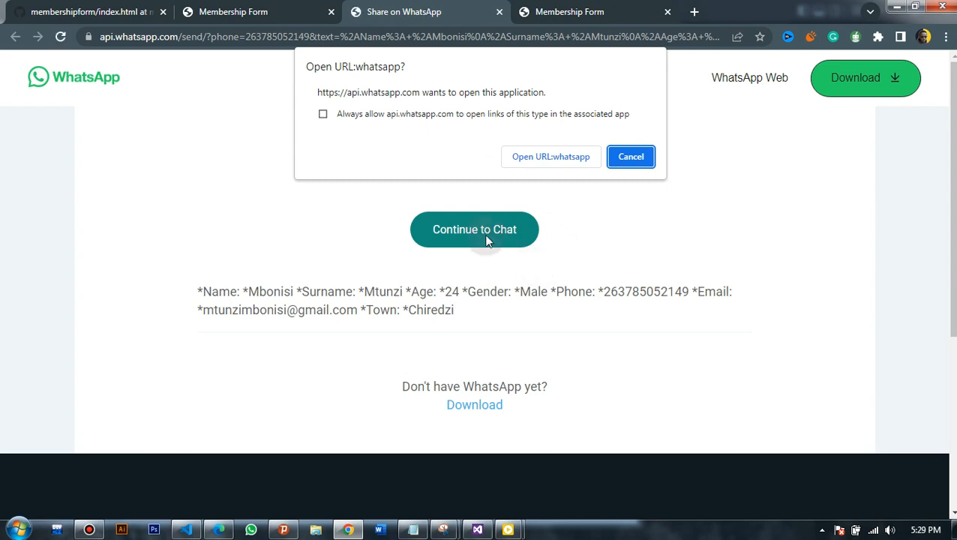
left_click(642, 156)
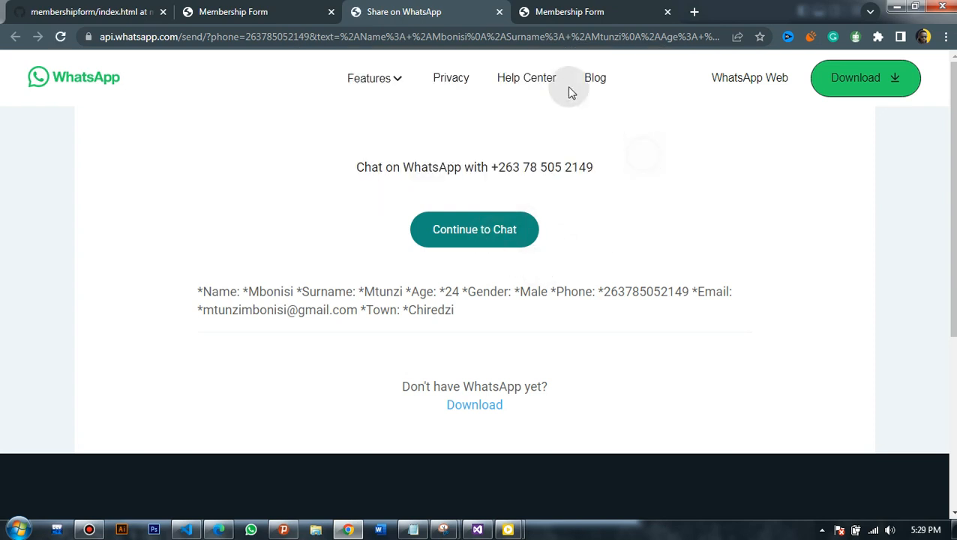
- Return to the filled live membership form tab and scroll through it
mouse_move(505, 6)
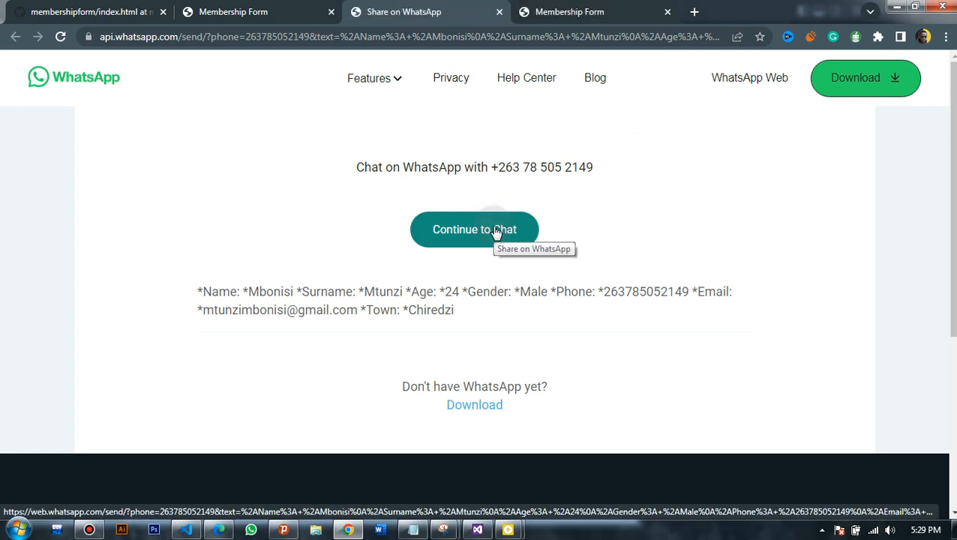
left_click(249, 12)
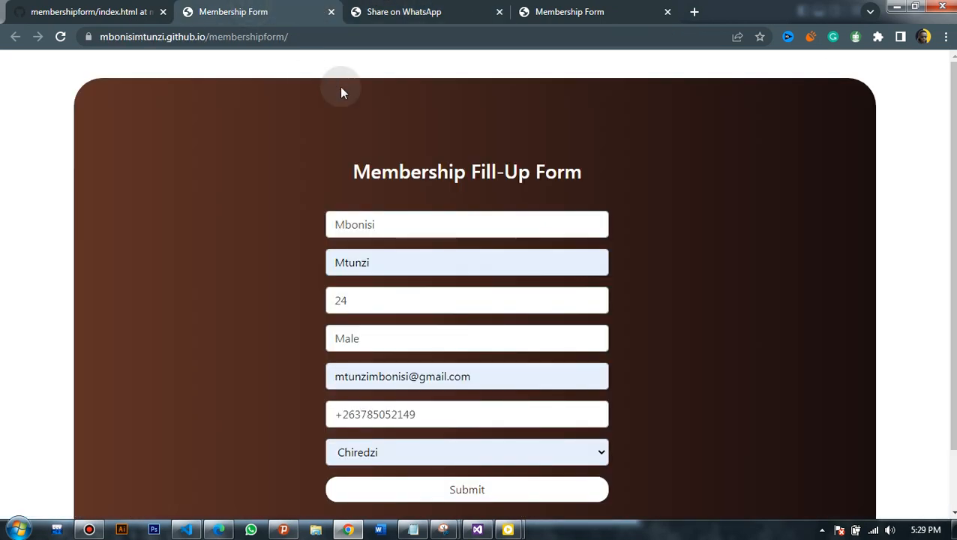
scroll(477, 277, "down", 2)
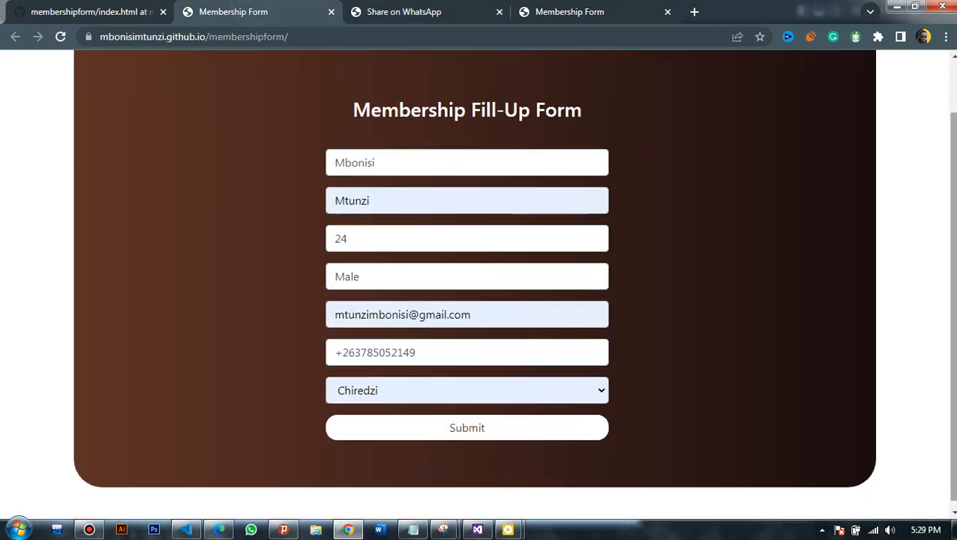
scroll(477, 278, "up", 2)
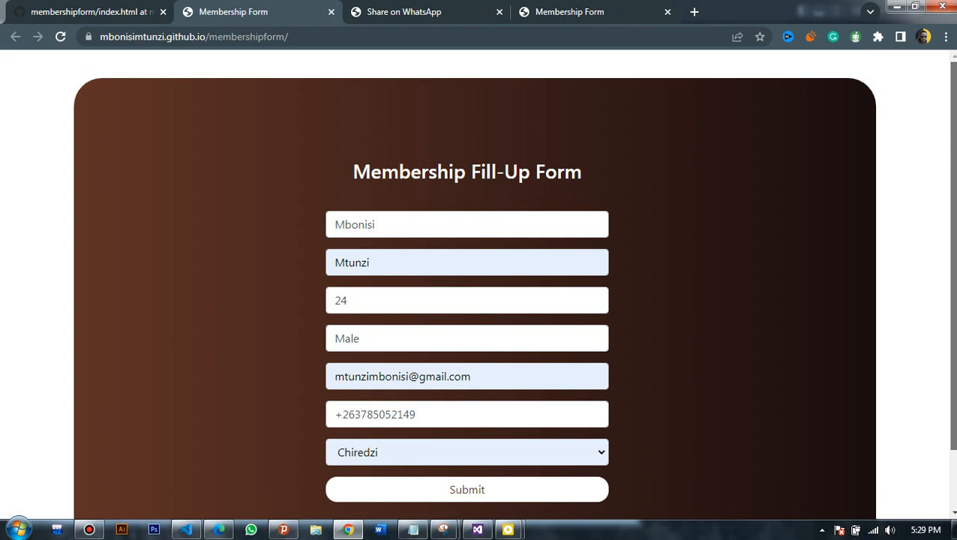